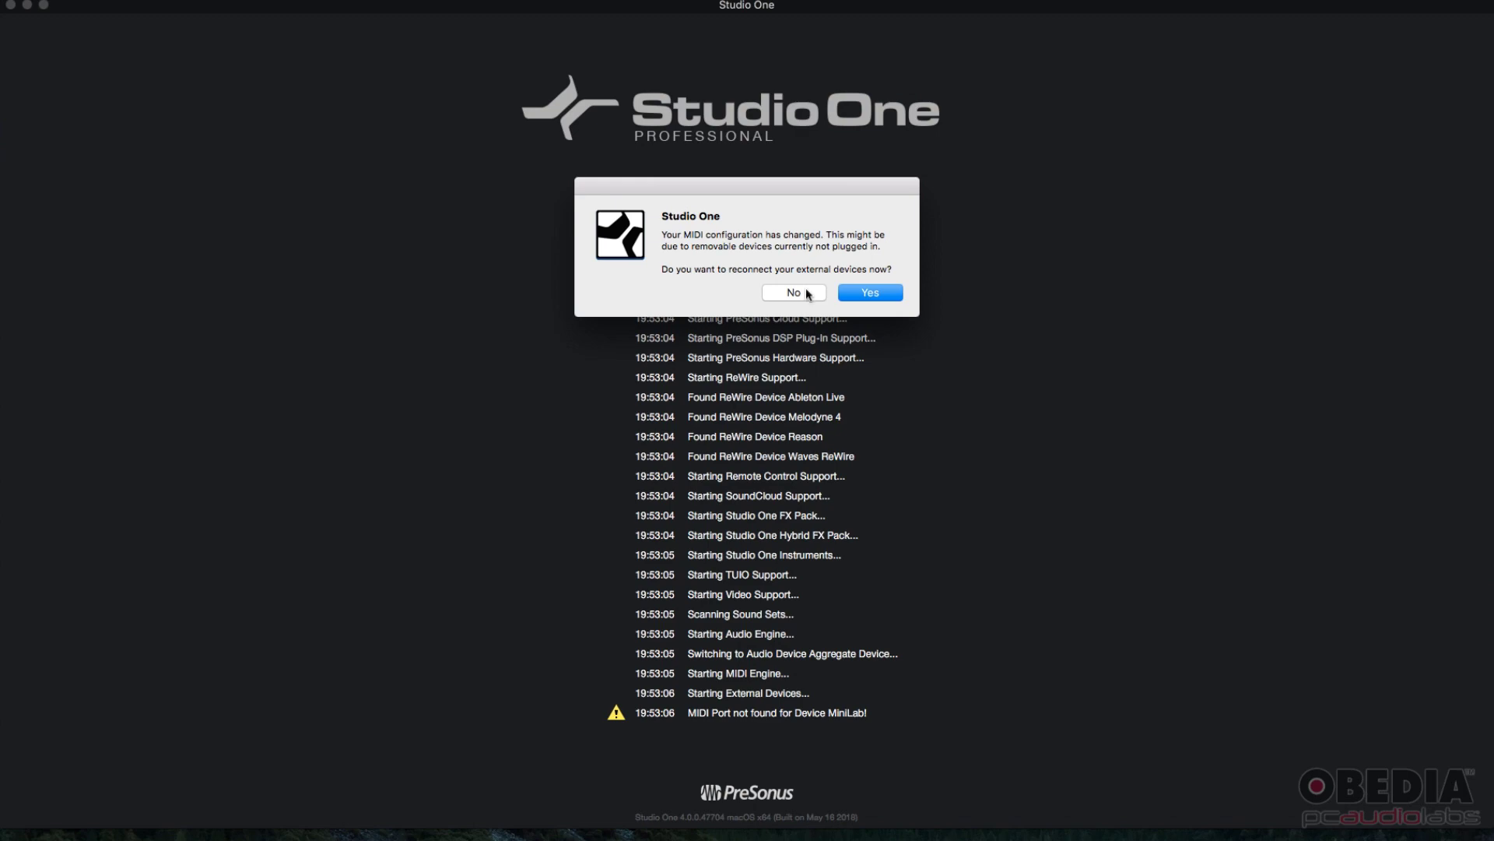
Step: Decline reconnecting external MIDI devices at the startup prompt
left_click(793, 292)
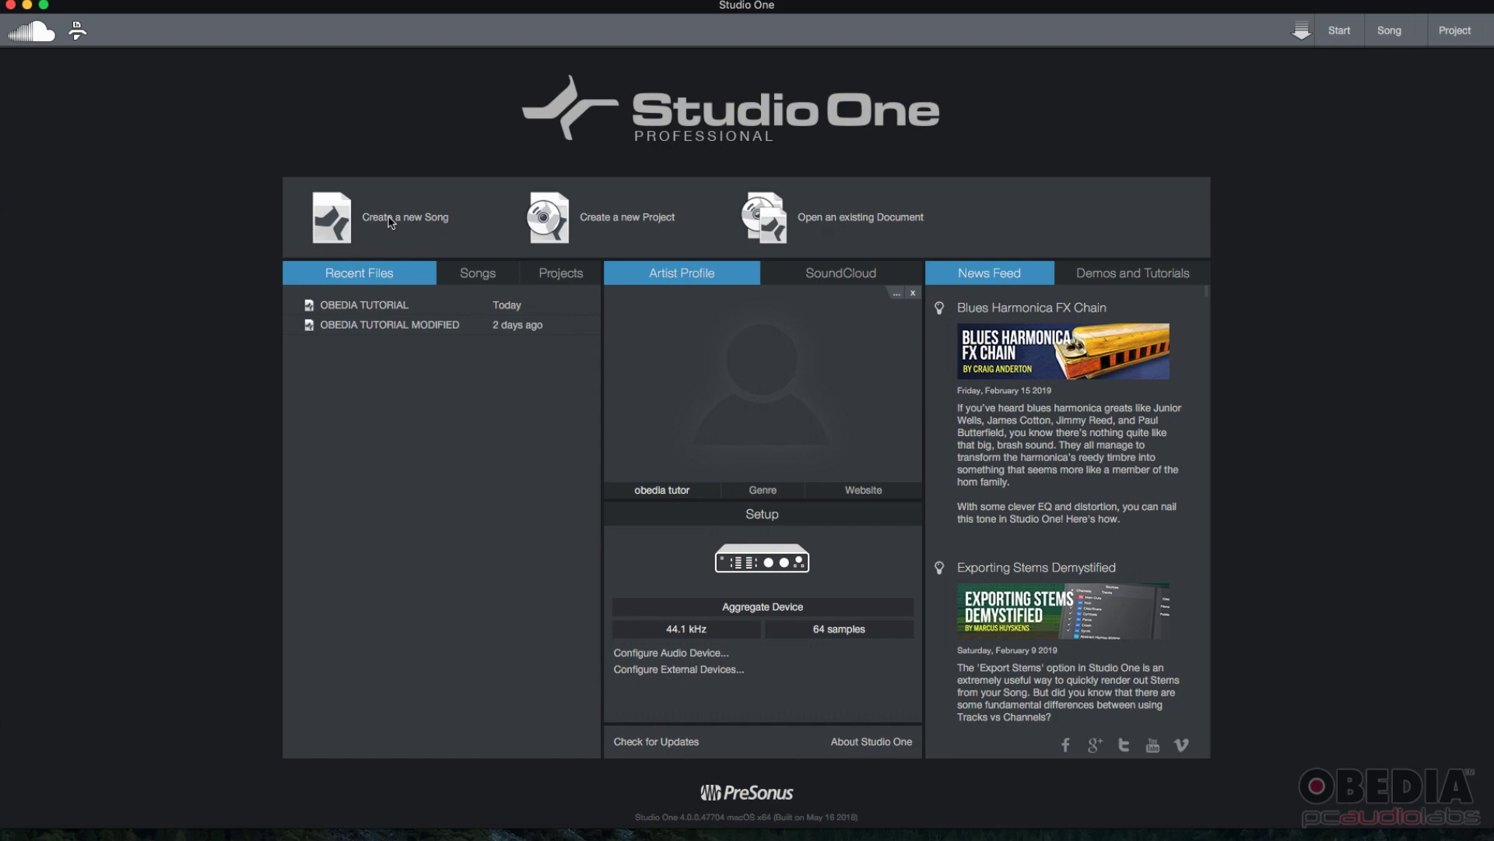
Step: Open the New Song dialog for an Empty Song and select its default title
left_click(391, 222)
left_click_drag(704, 303, 750, 320)
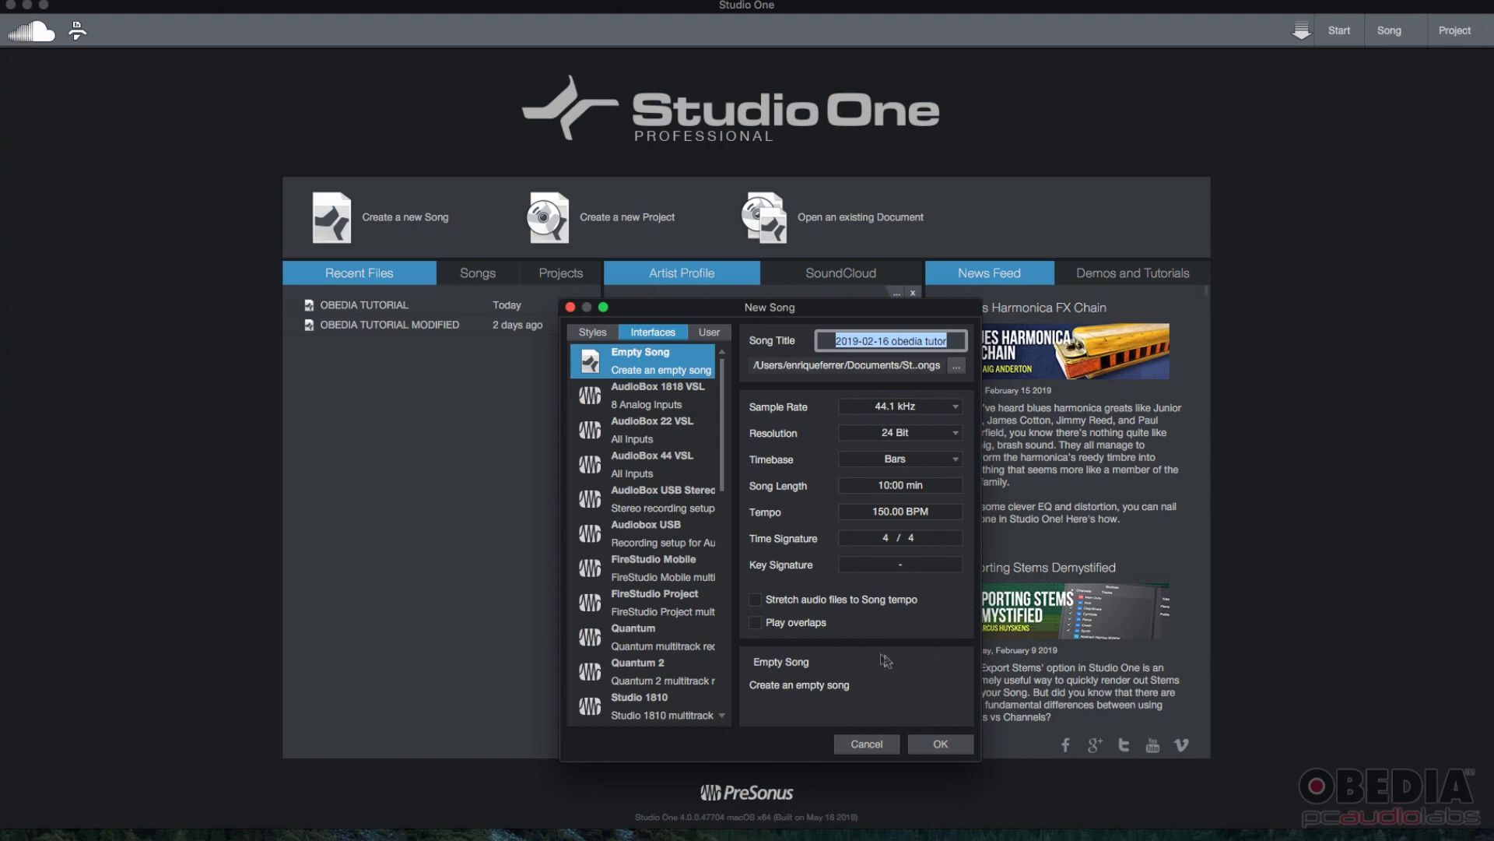
left_click(757, 343)
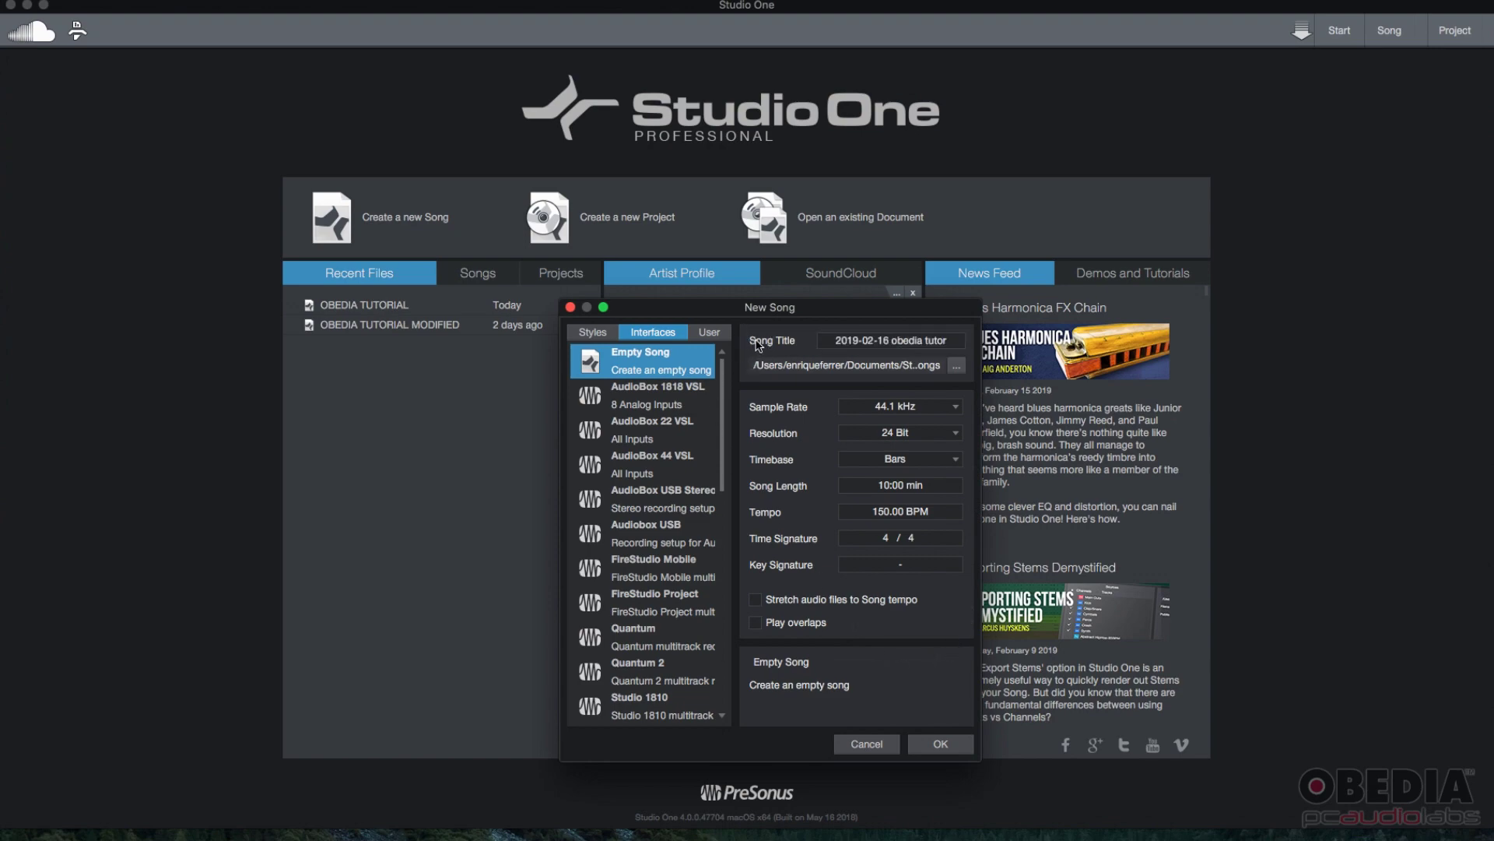
left_click(833, 343)
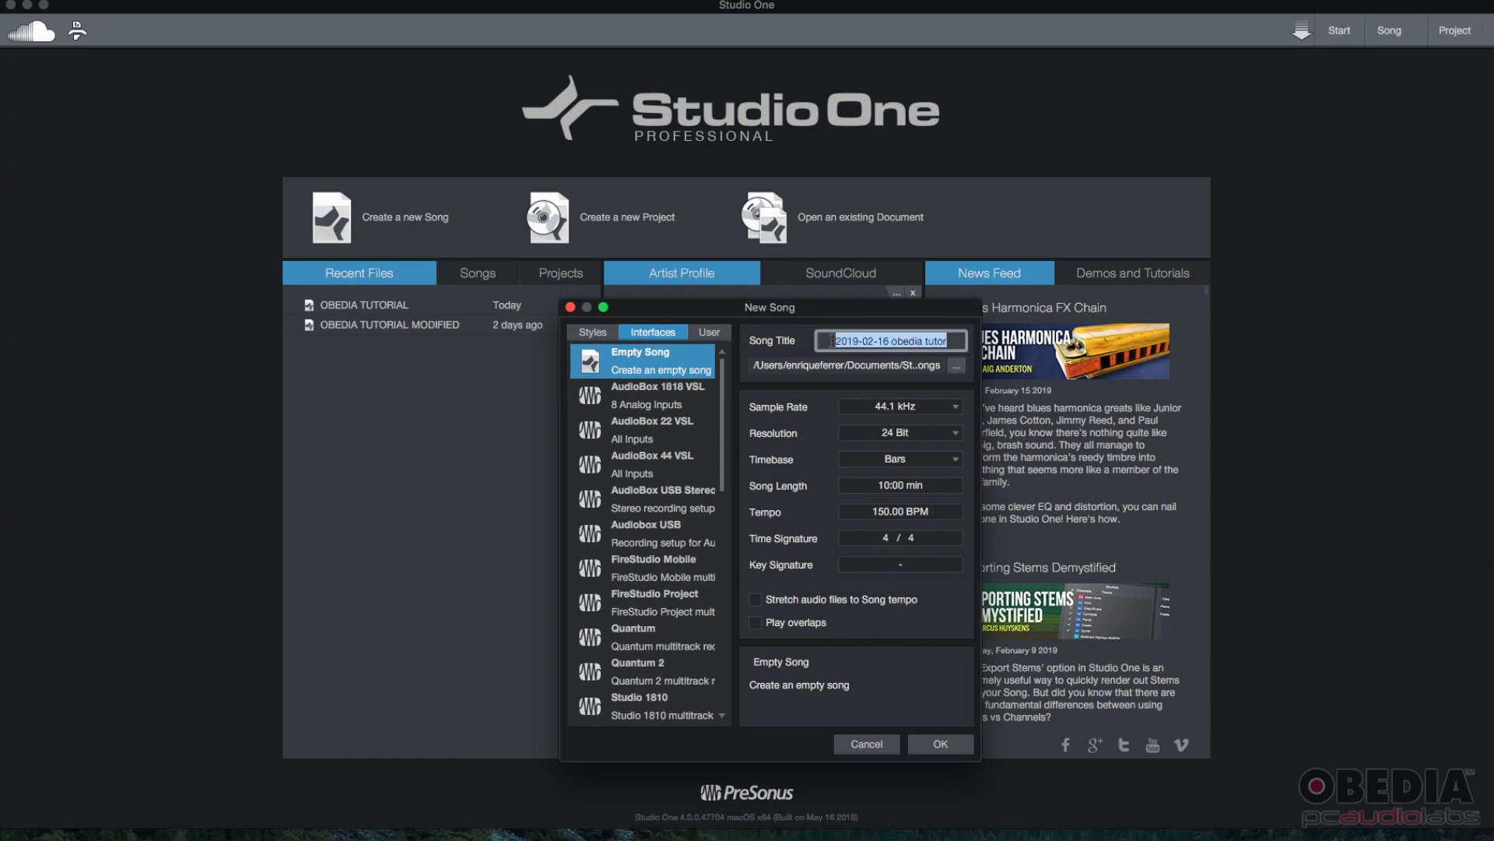
Step: Replace the default song title with 'MY BEST SONG'
key("BackSpace")
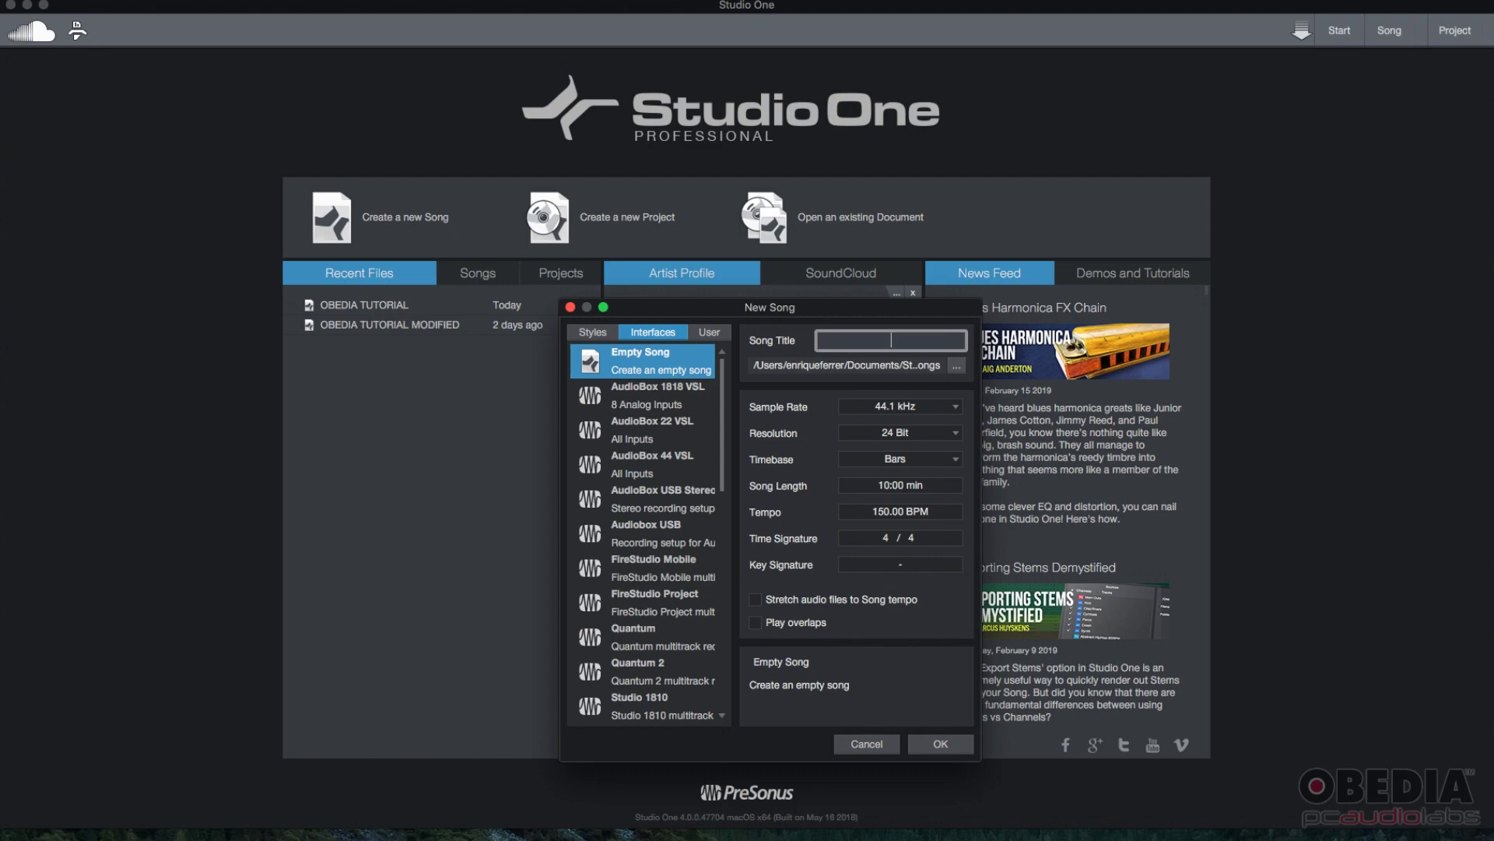
type("MY BEST SONG")
left_click(880, 386)
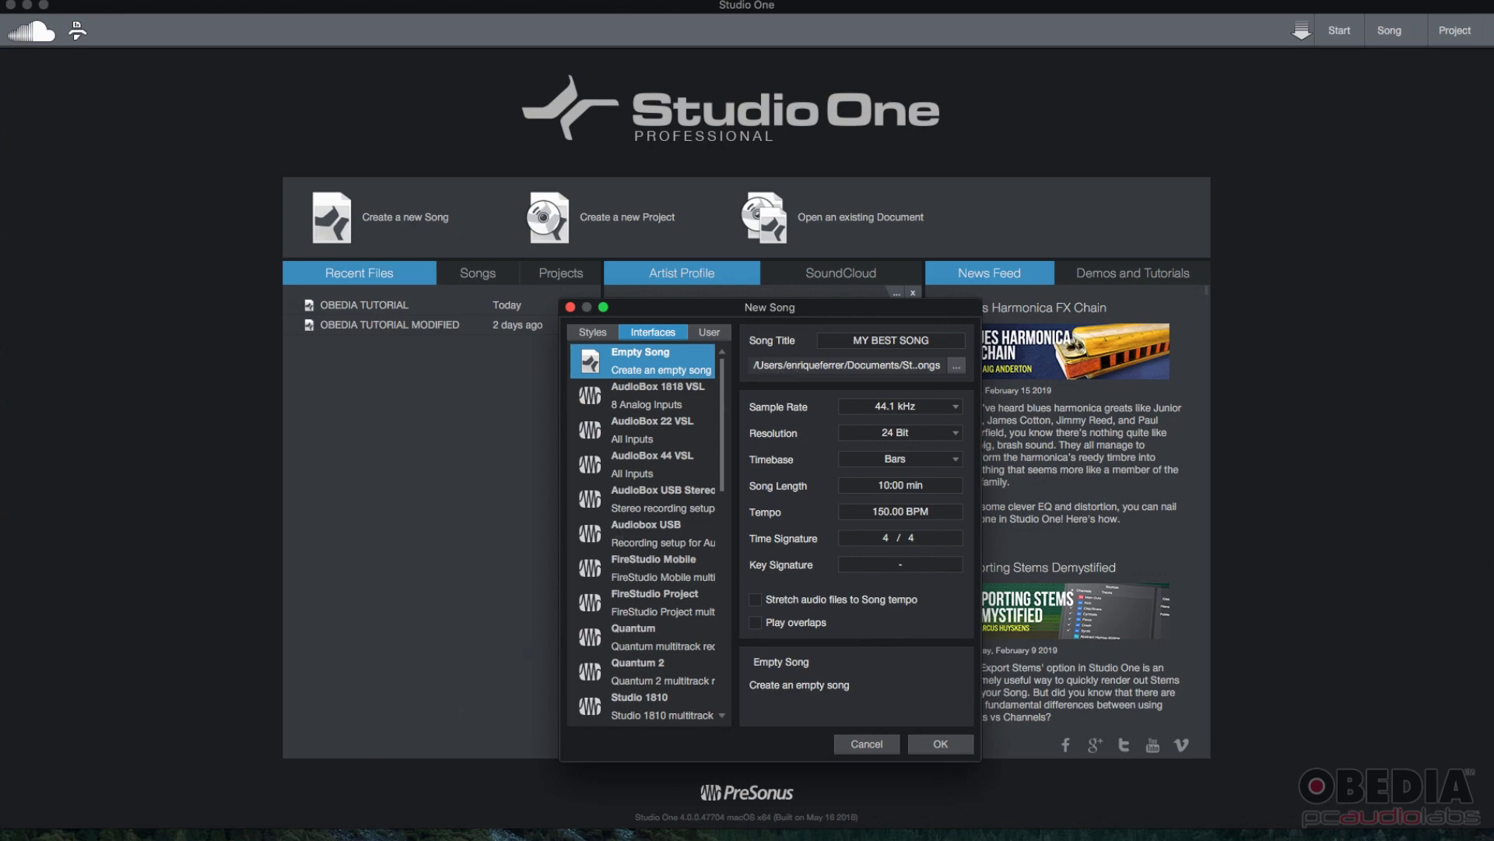
Step: In Finder, browse to Documents/Studio One/Songs, then close the Finder window
left_click(385, 833)
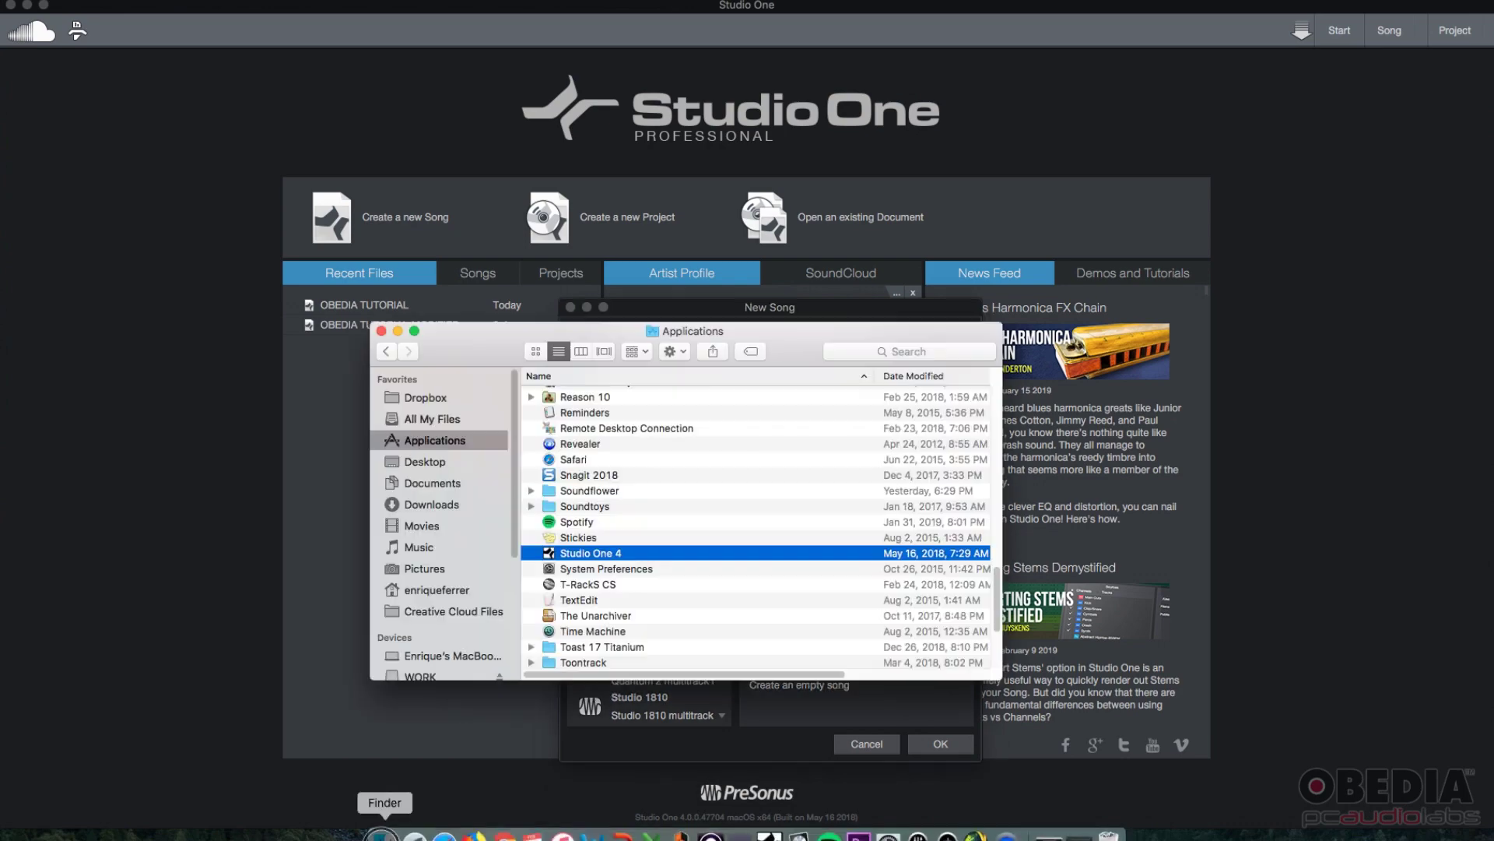
left_click(423, 483)
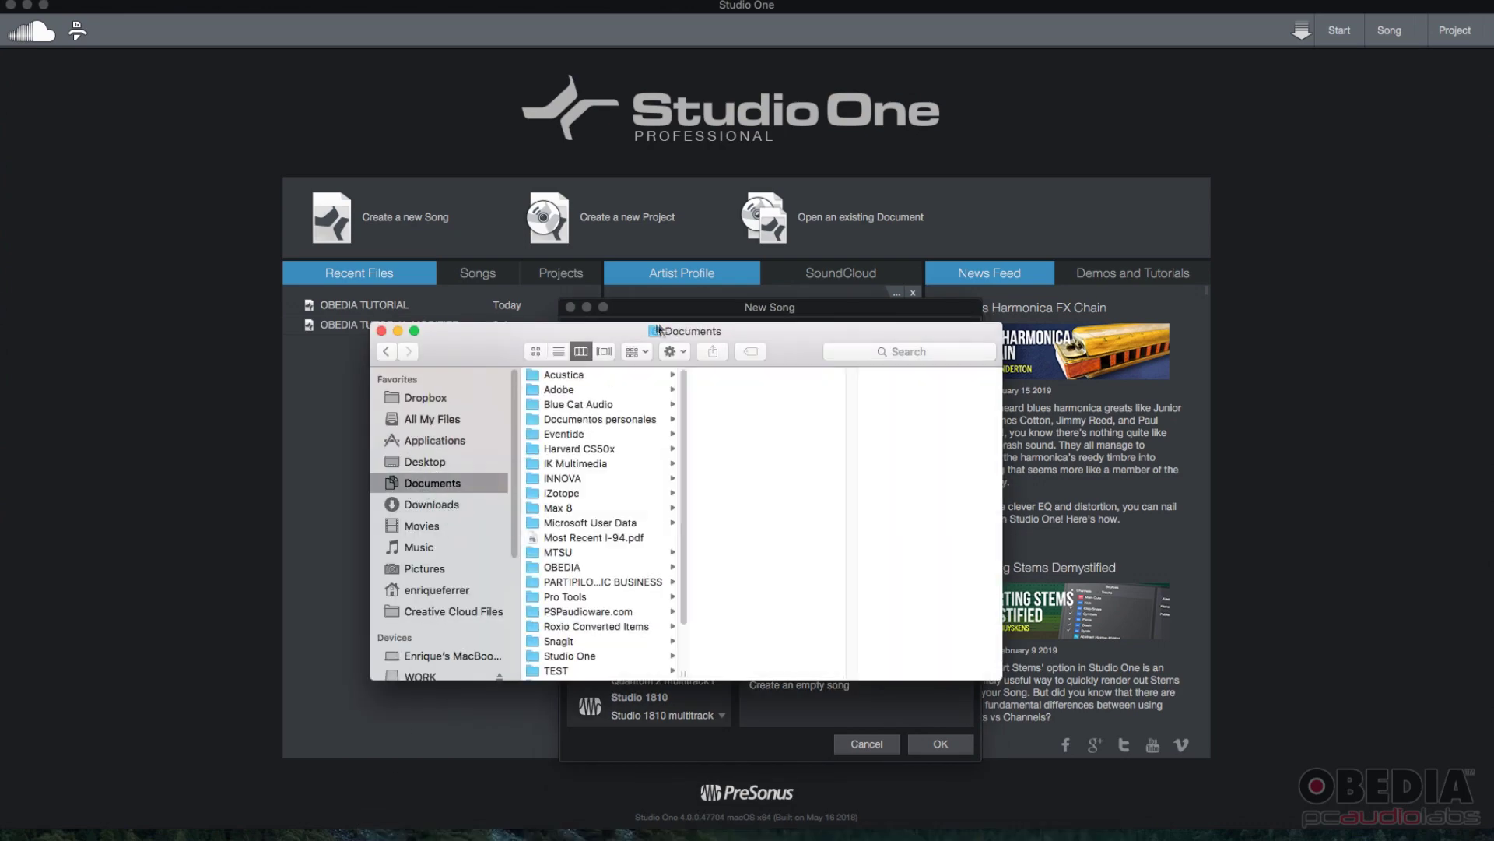
scroll(595, 498, "down", 3)
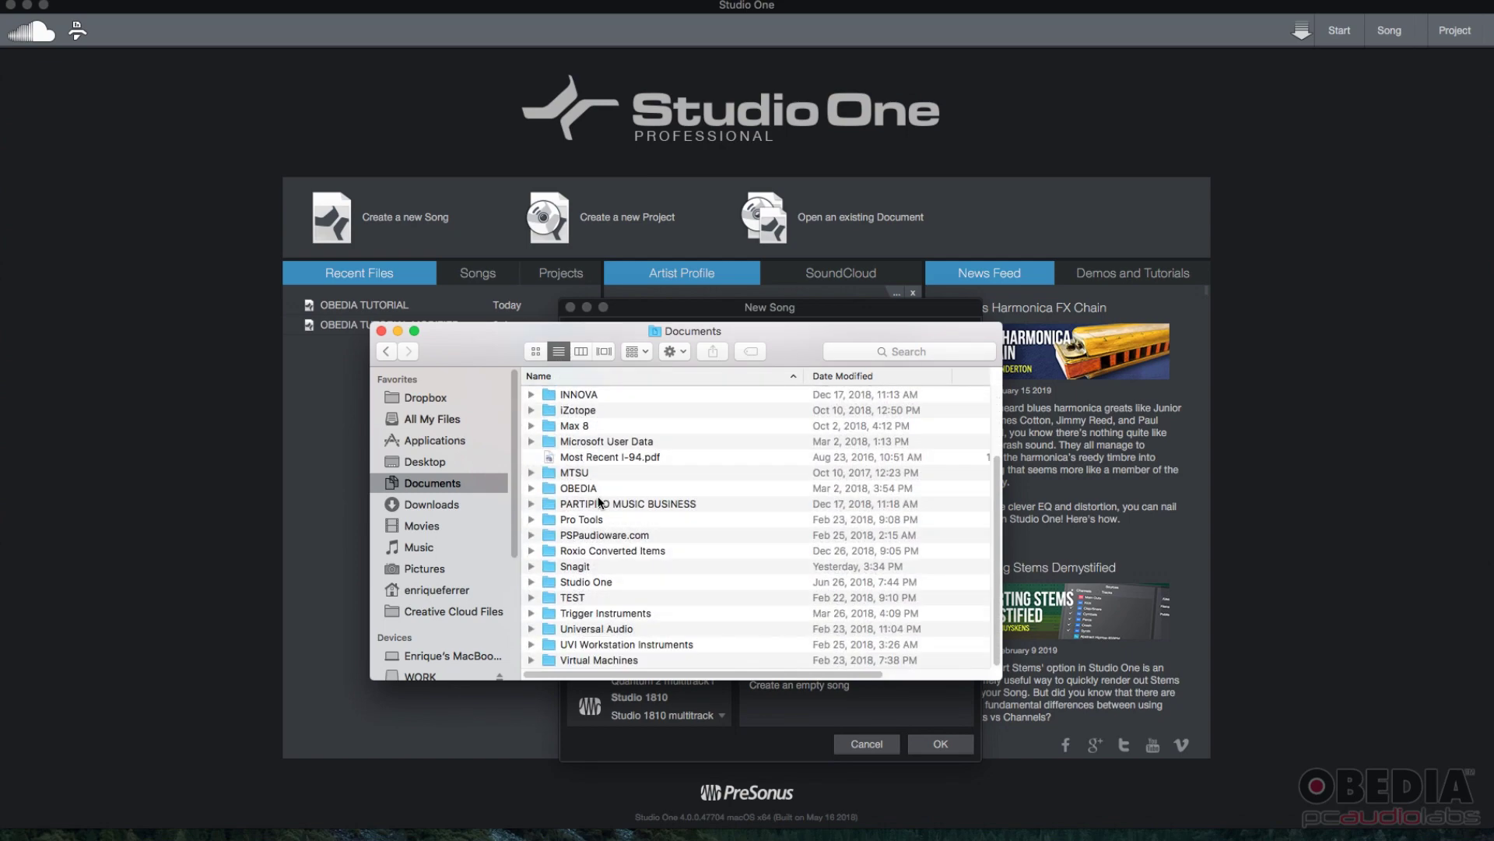
left_click(590, 584)
double_click(589, 583)
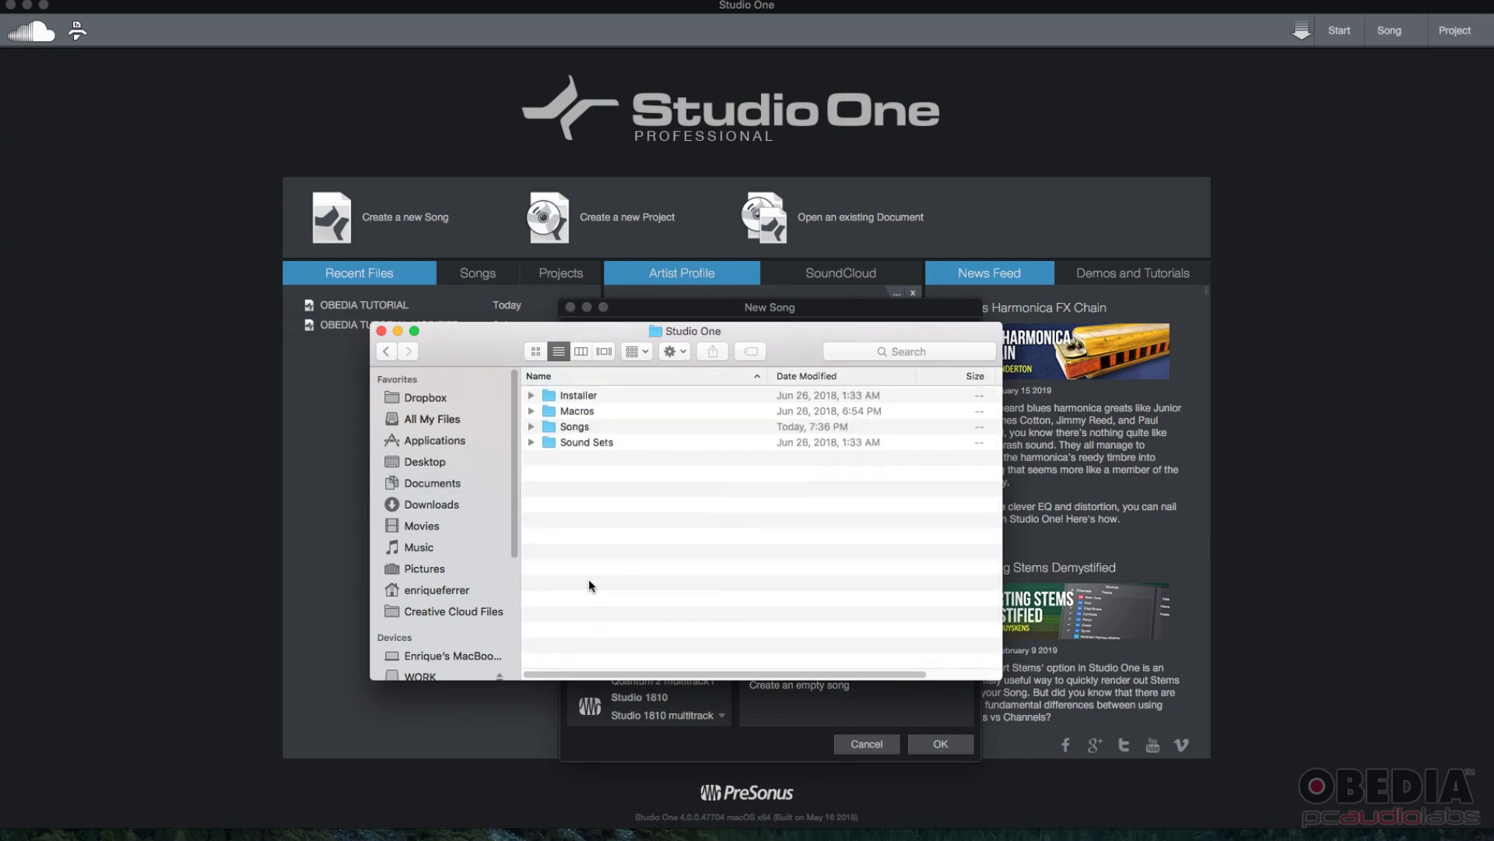
double_click(576, 428)
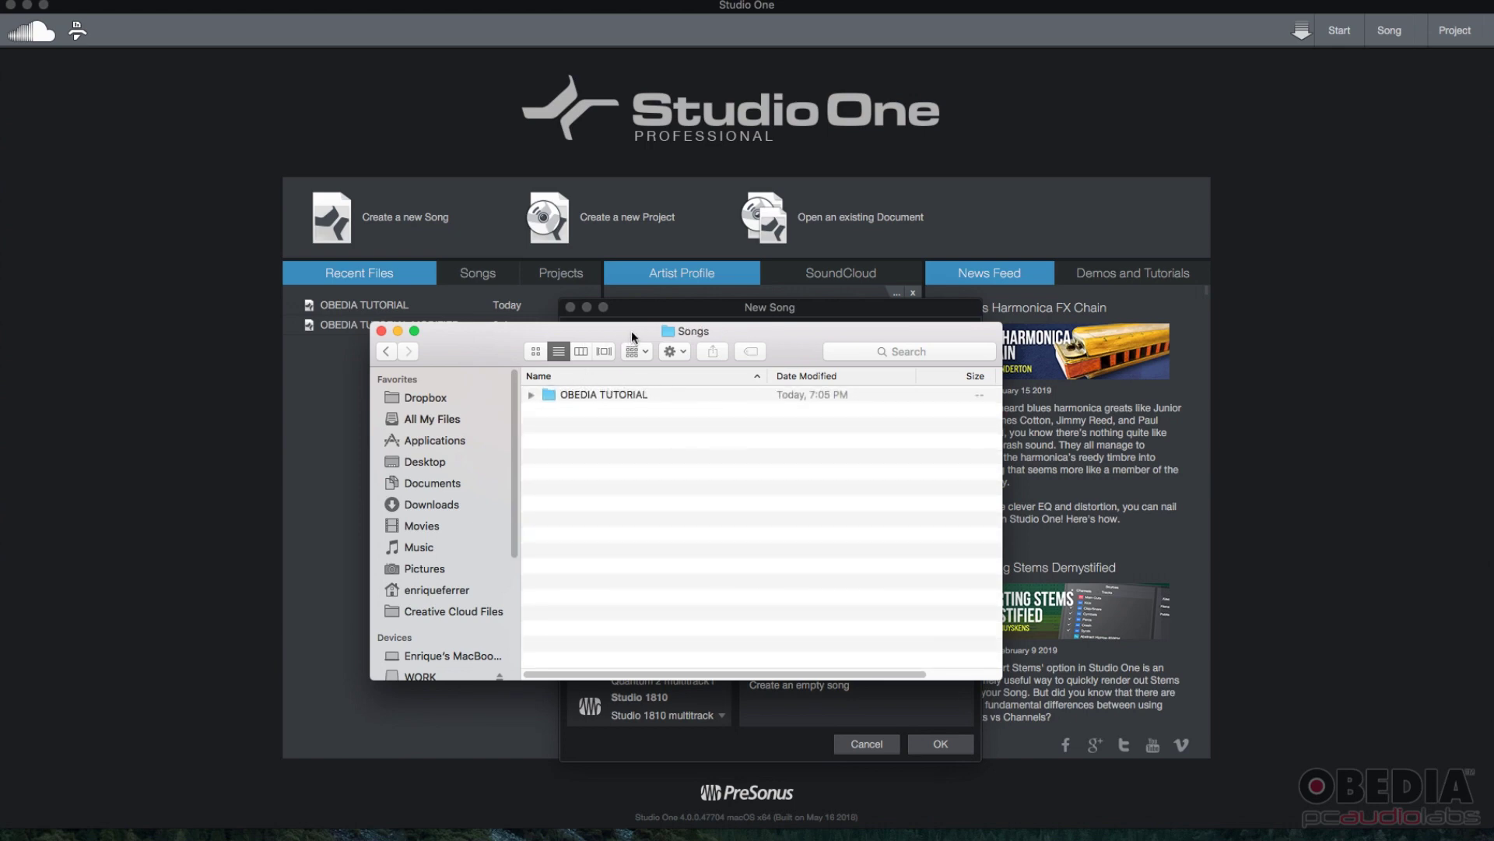
left_click(381, 331)
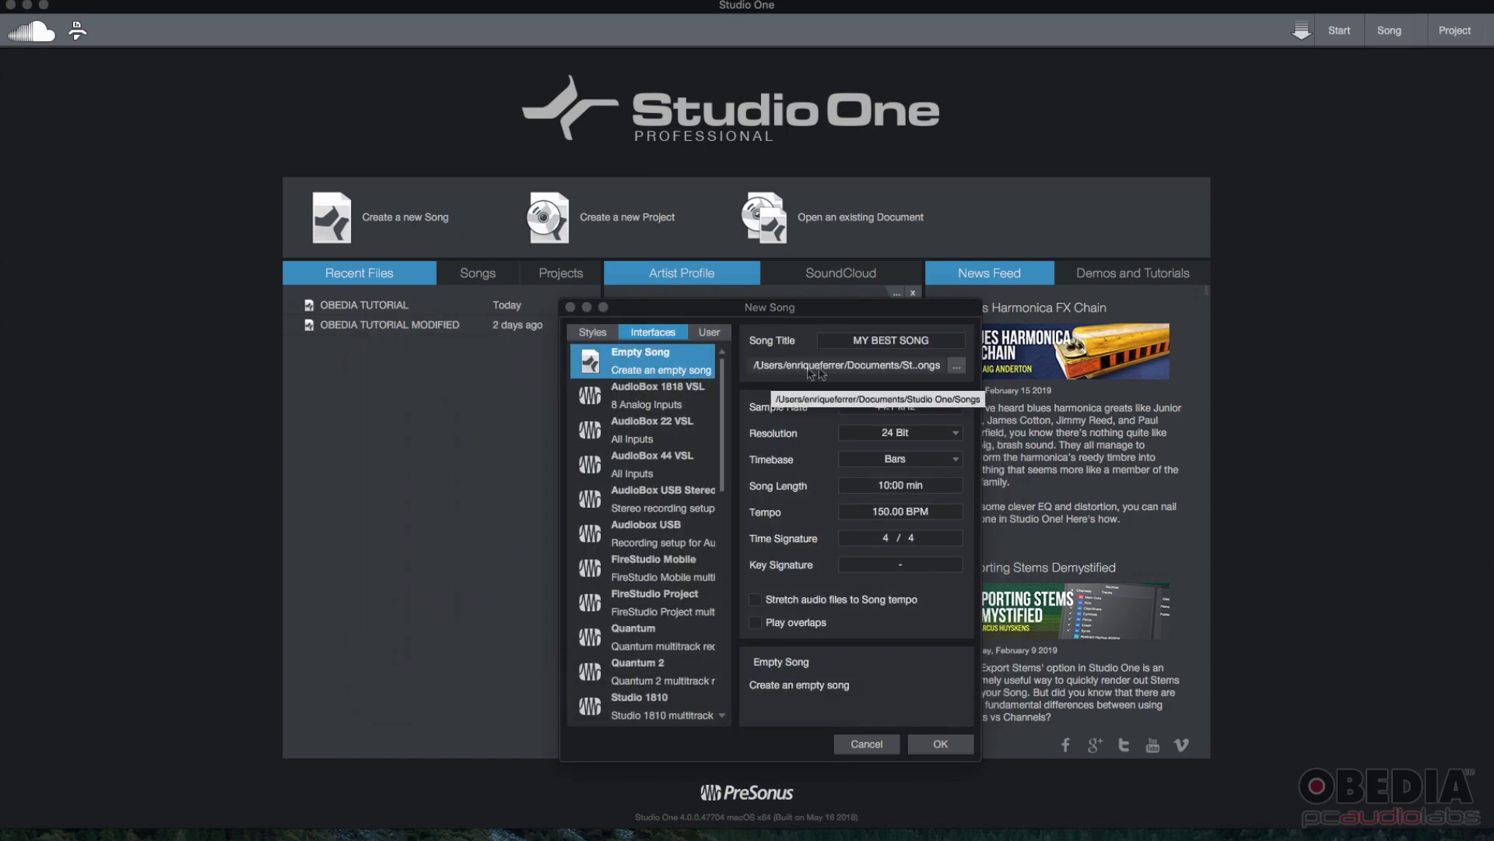
Step: Close and reopen the New Song dialog, which keeps the title MY BEST SONG
key("Escape")
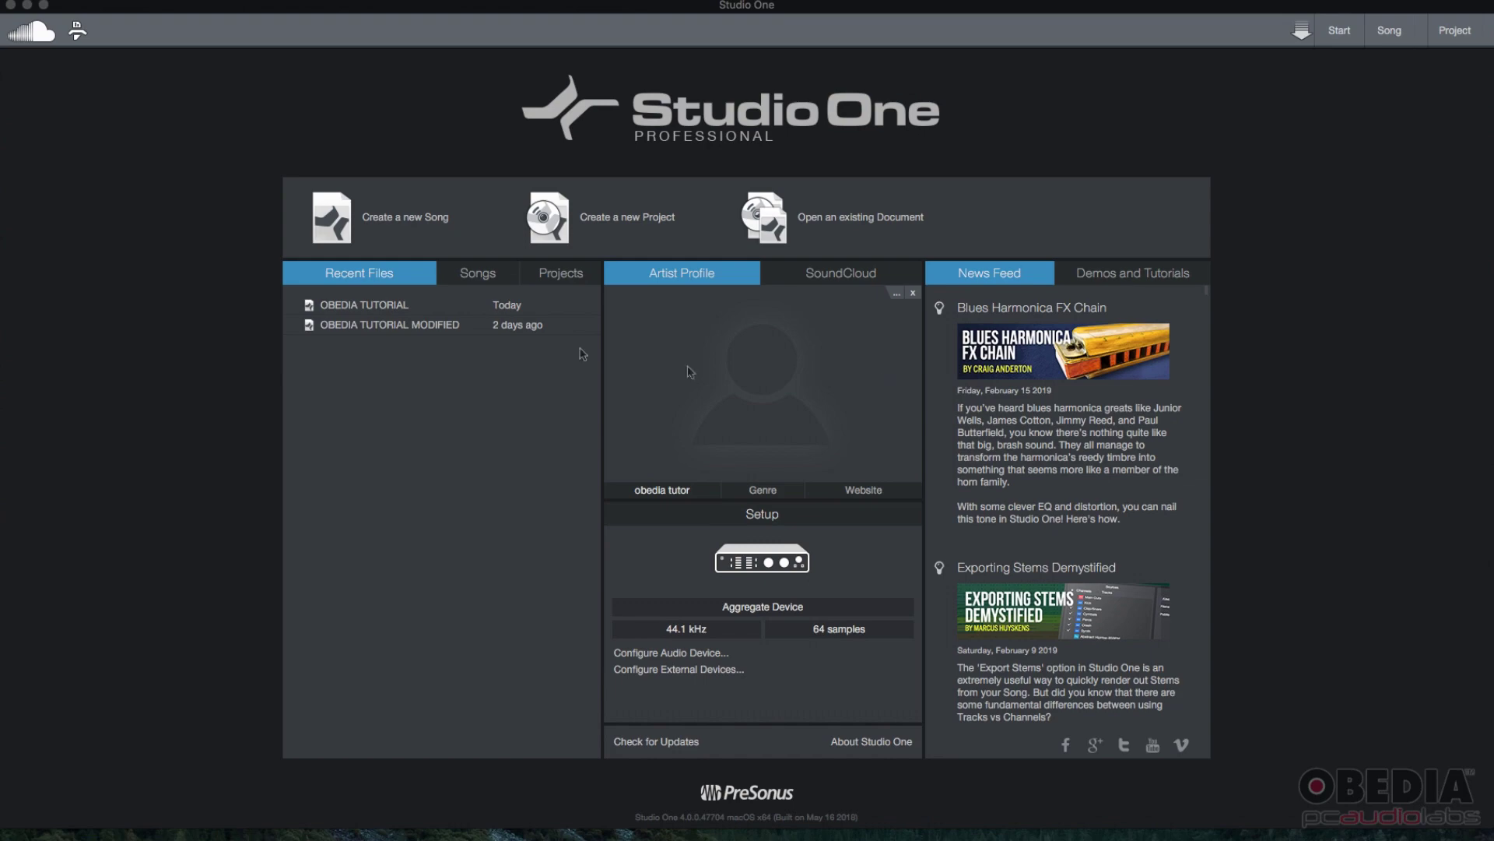
left_click(398, 227)
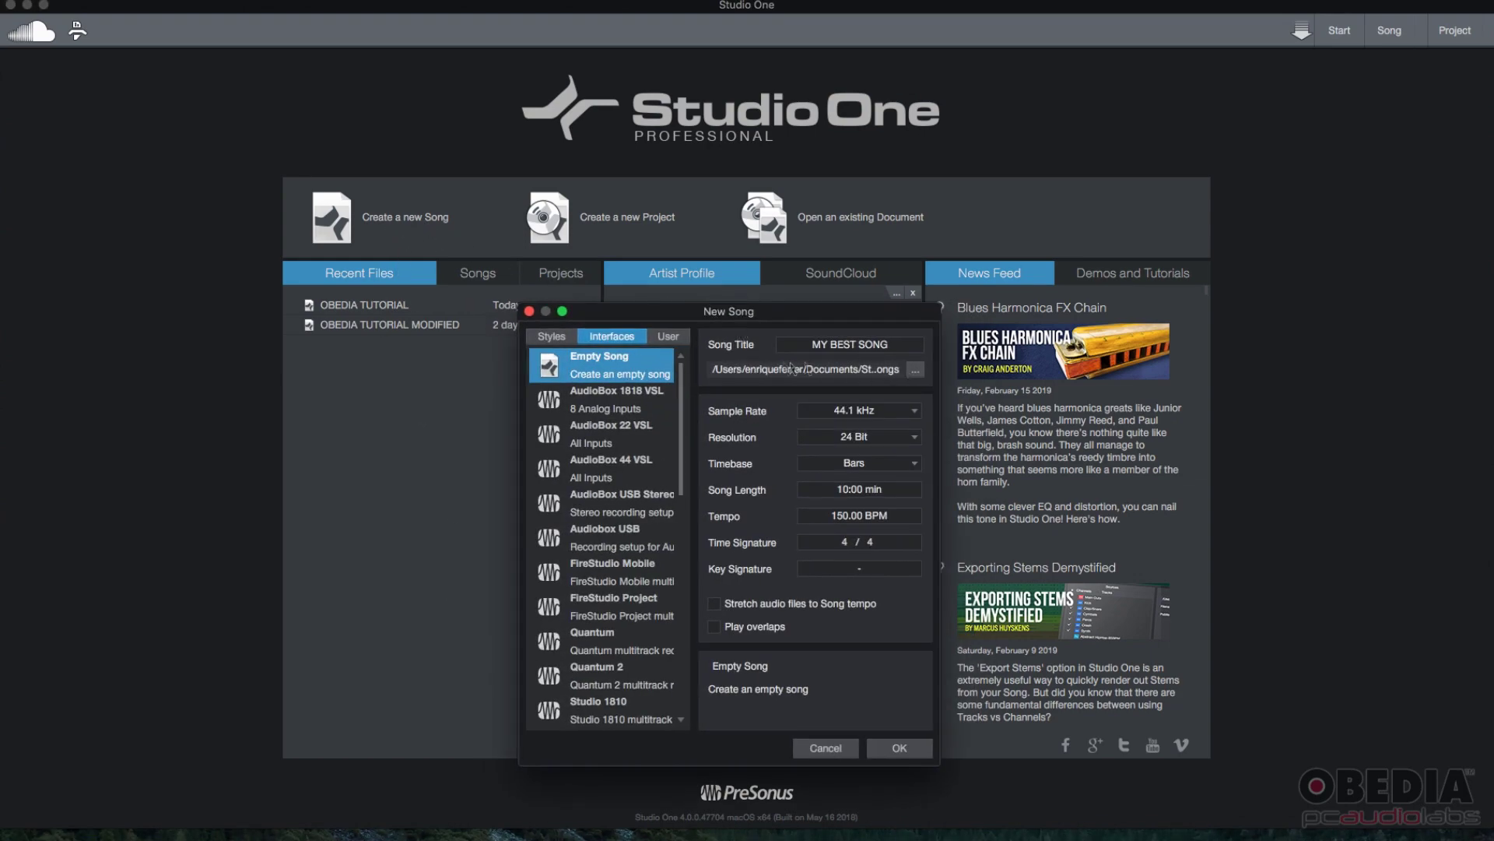
Step: Change the new song's save location from the Songs folder to the Desktop
left_click(916, 371)
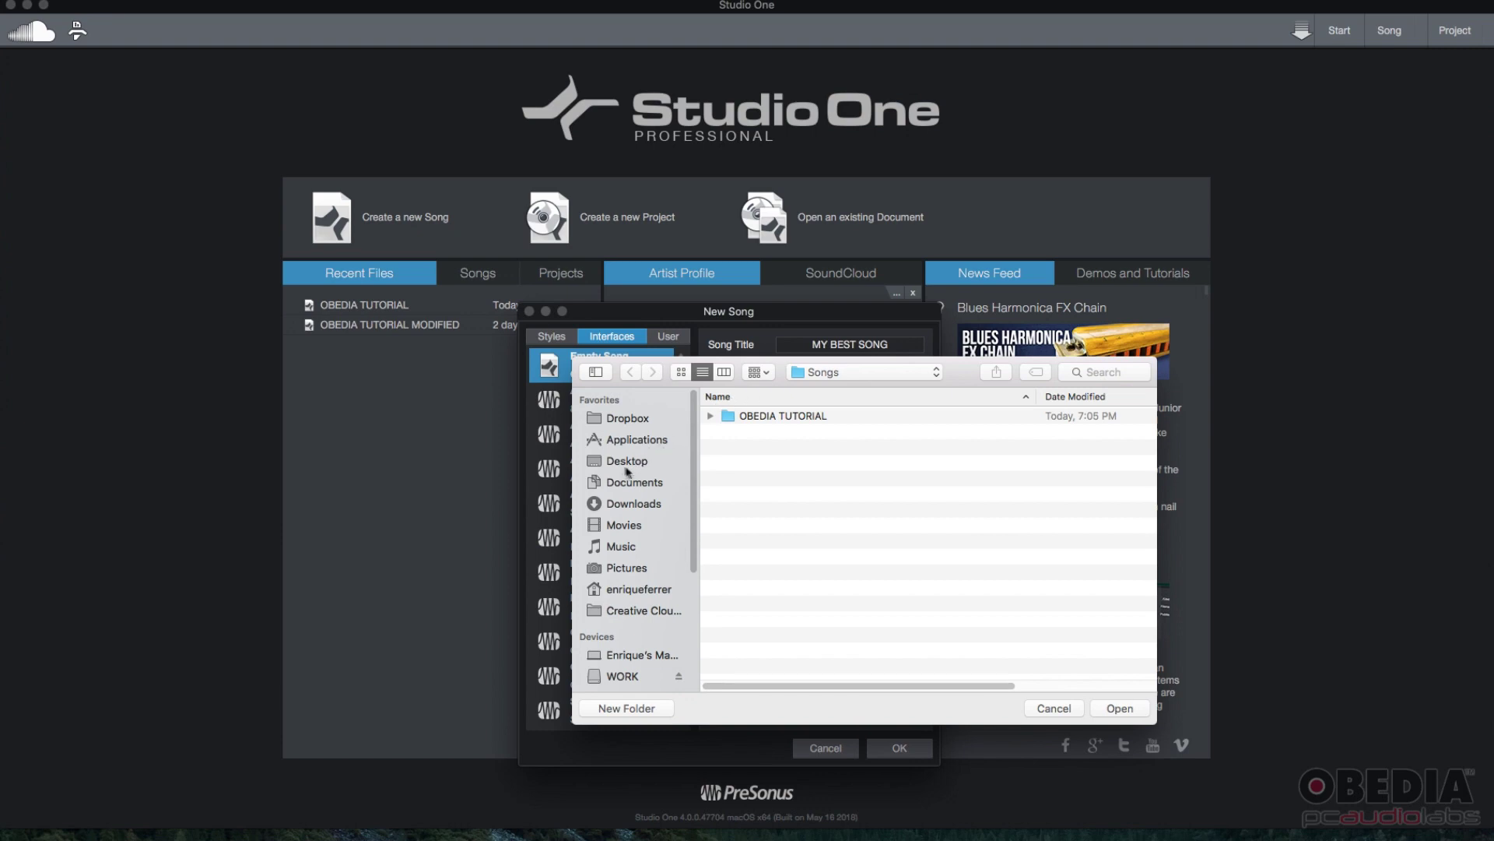
left_click(627, 462)
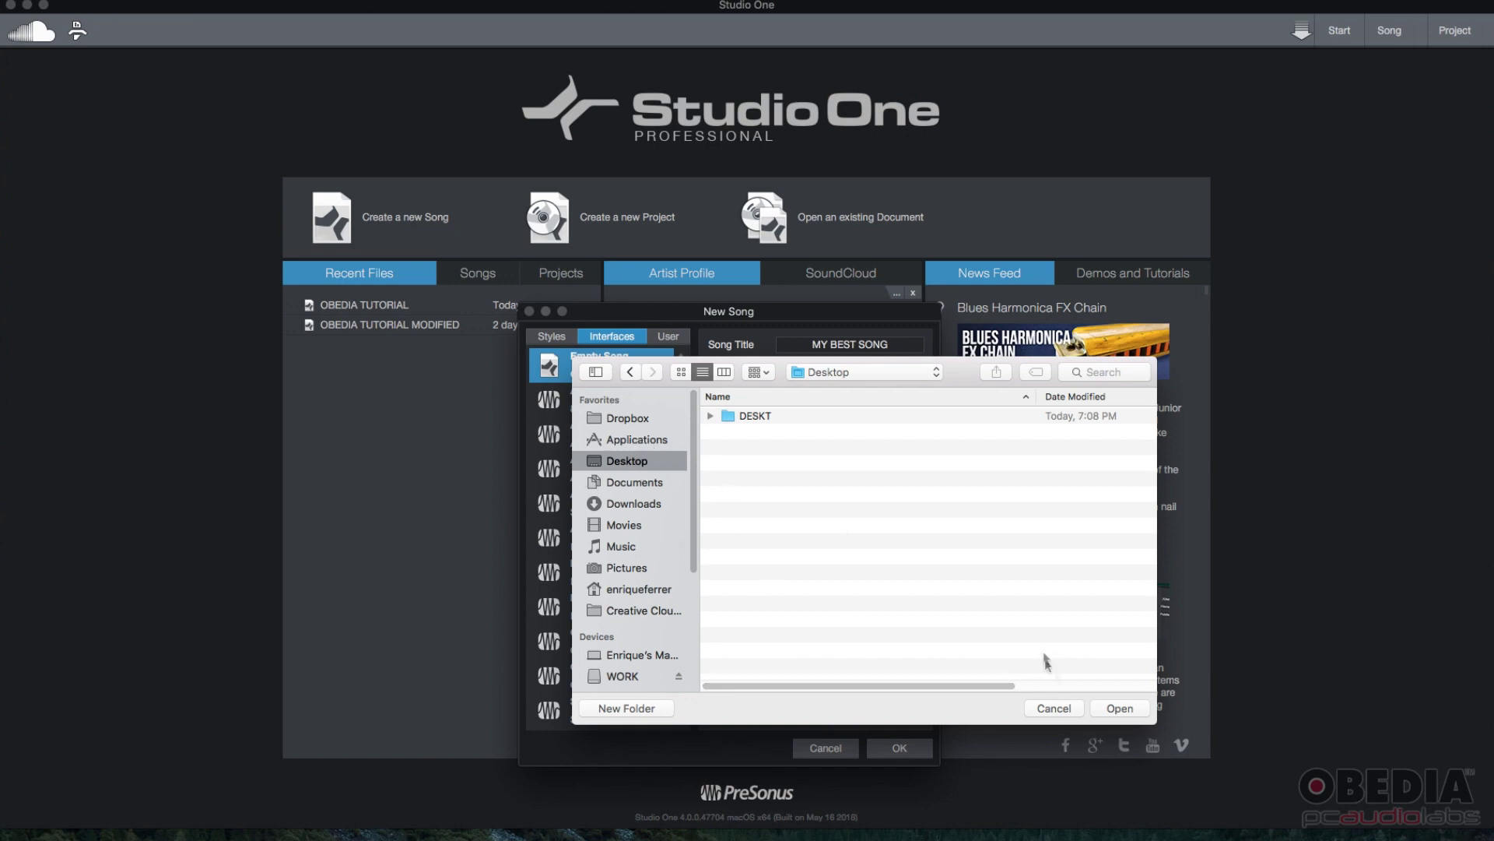
left_click(1120, 707)
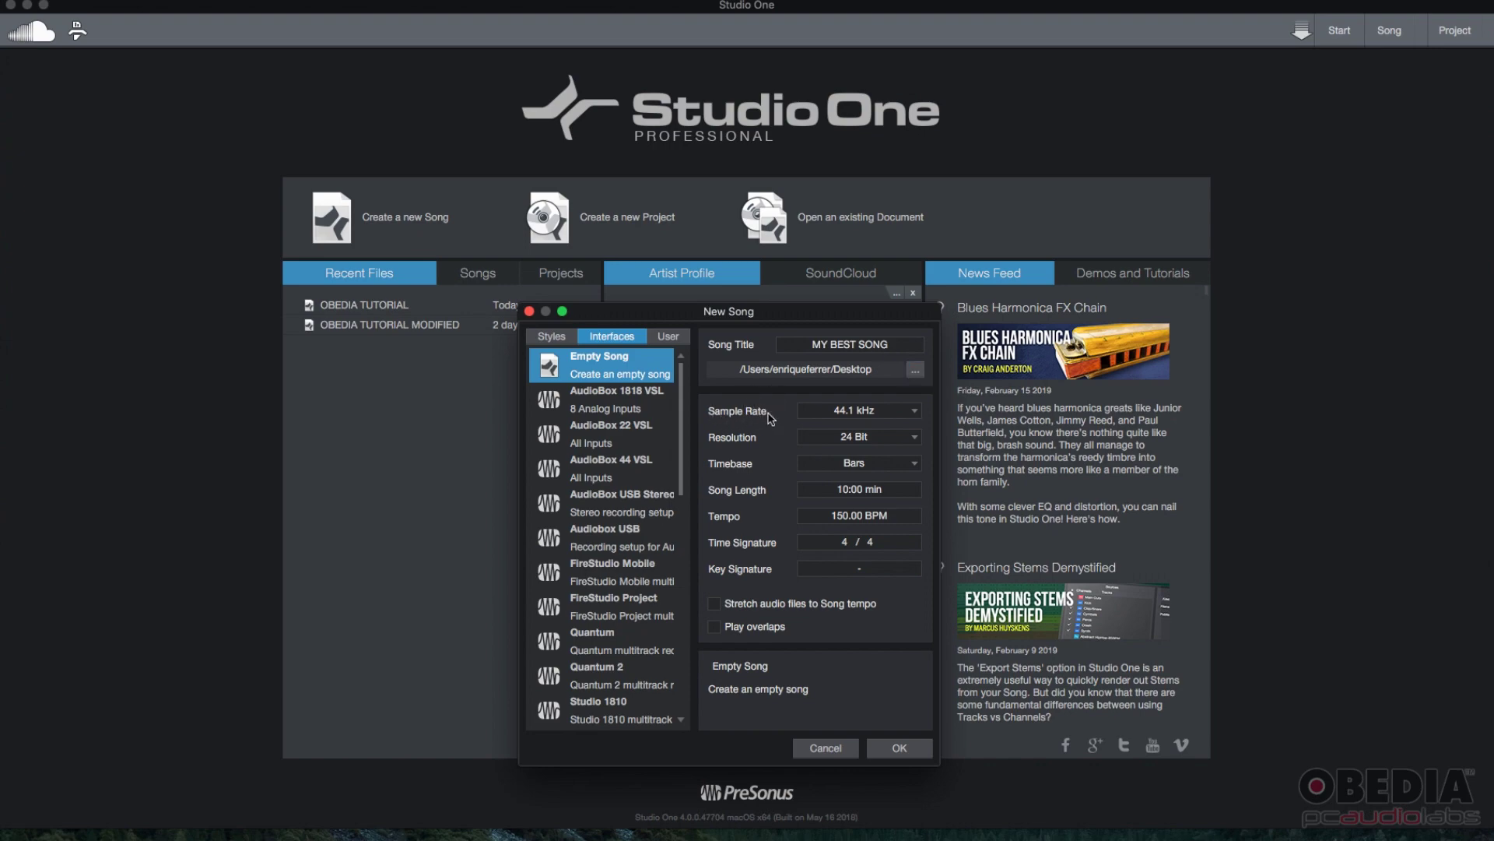
Step: Keep the sample rate at 44.1 kHz, the resolution at 24 Bit and the timebase at Bars
left_click(839, 418)
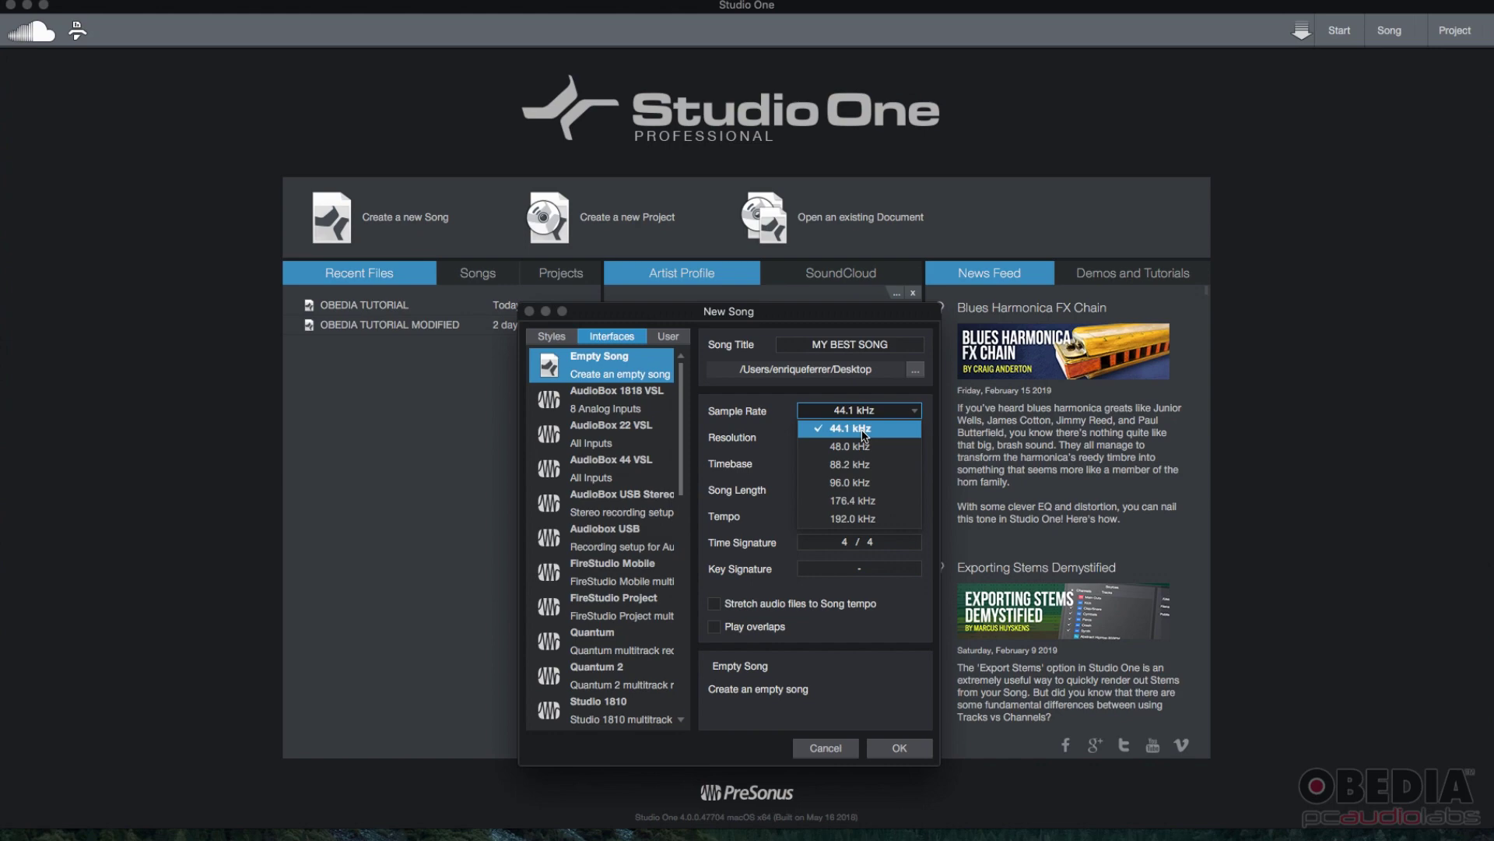
left_click(774, 414)
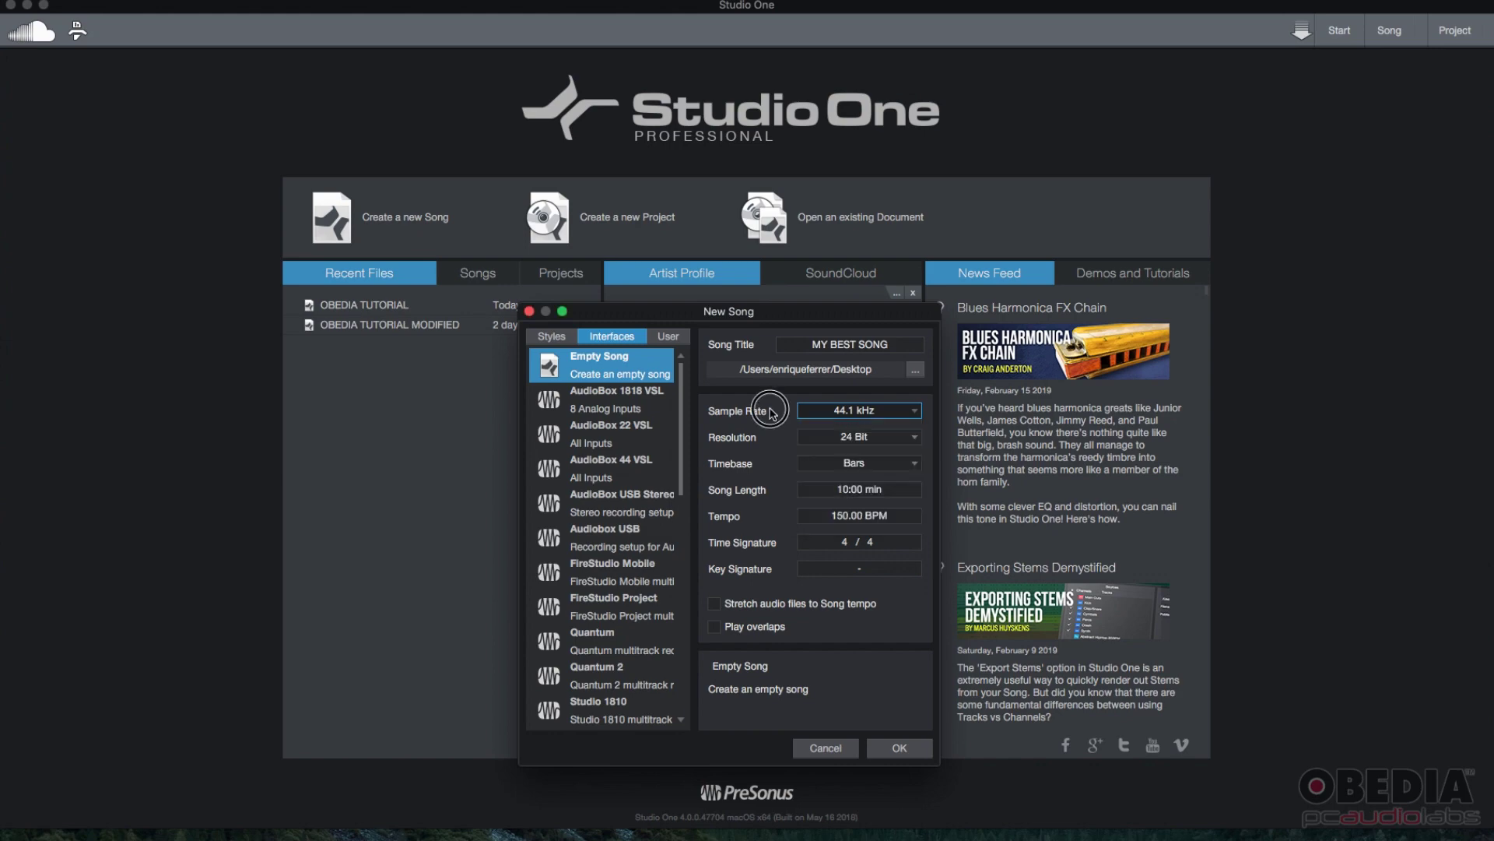
left_click(843, 437)
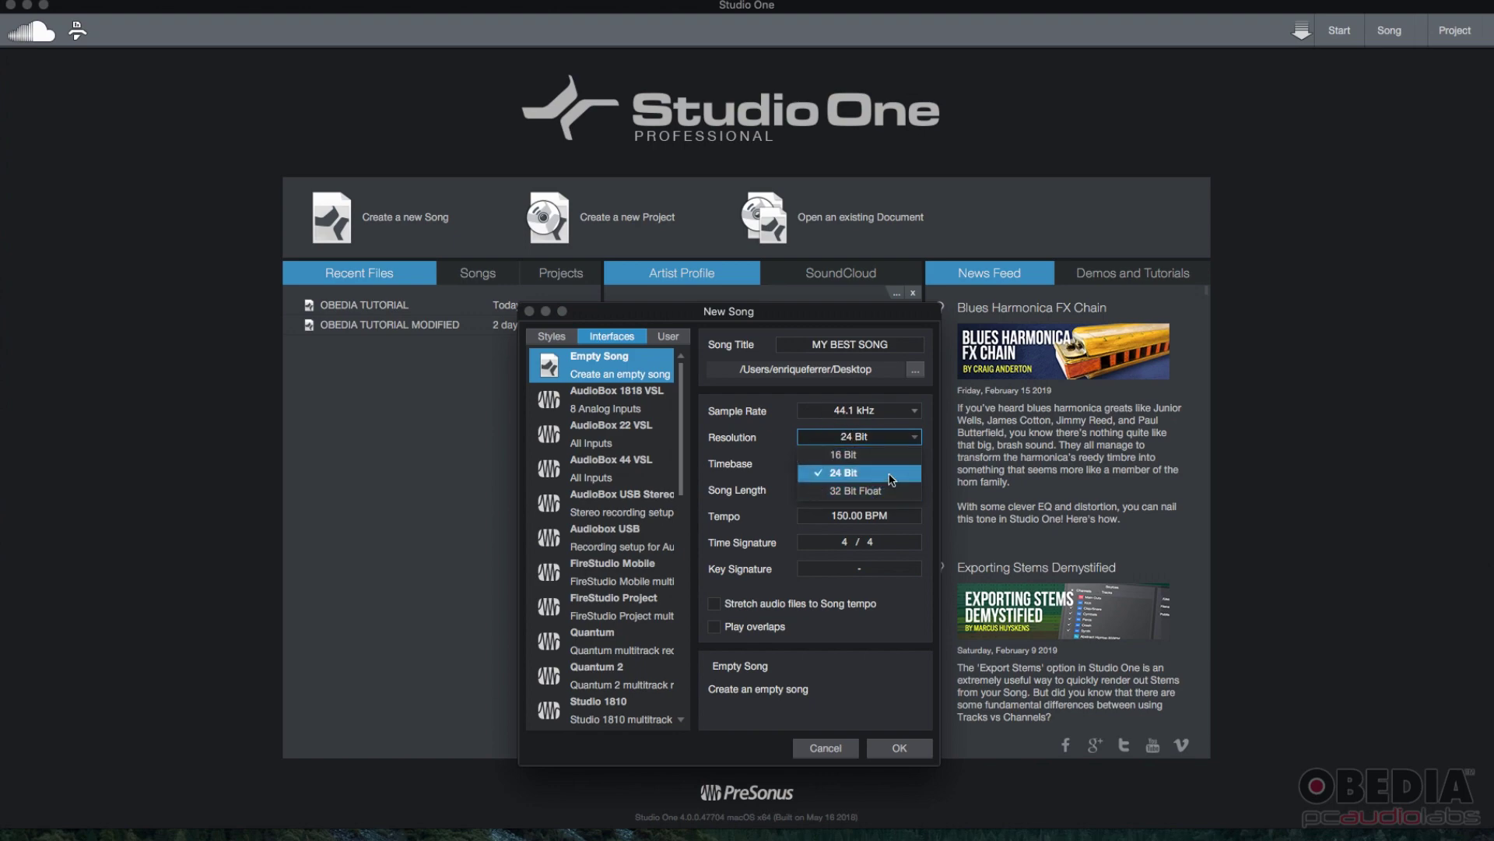
left_click(892, 480)
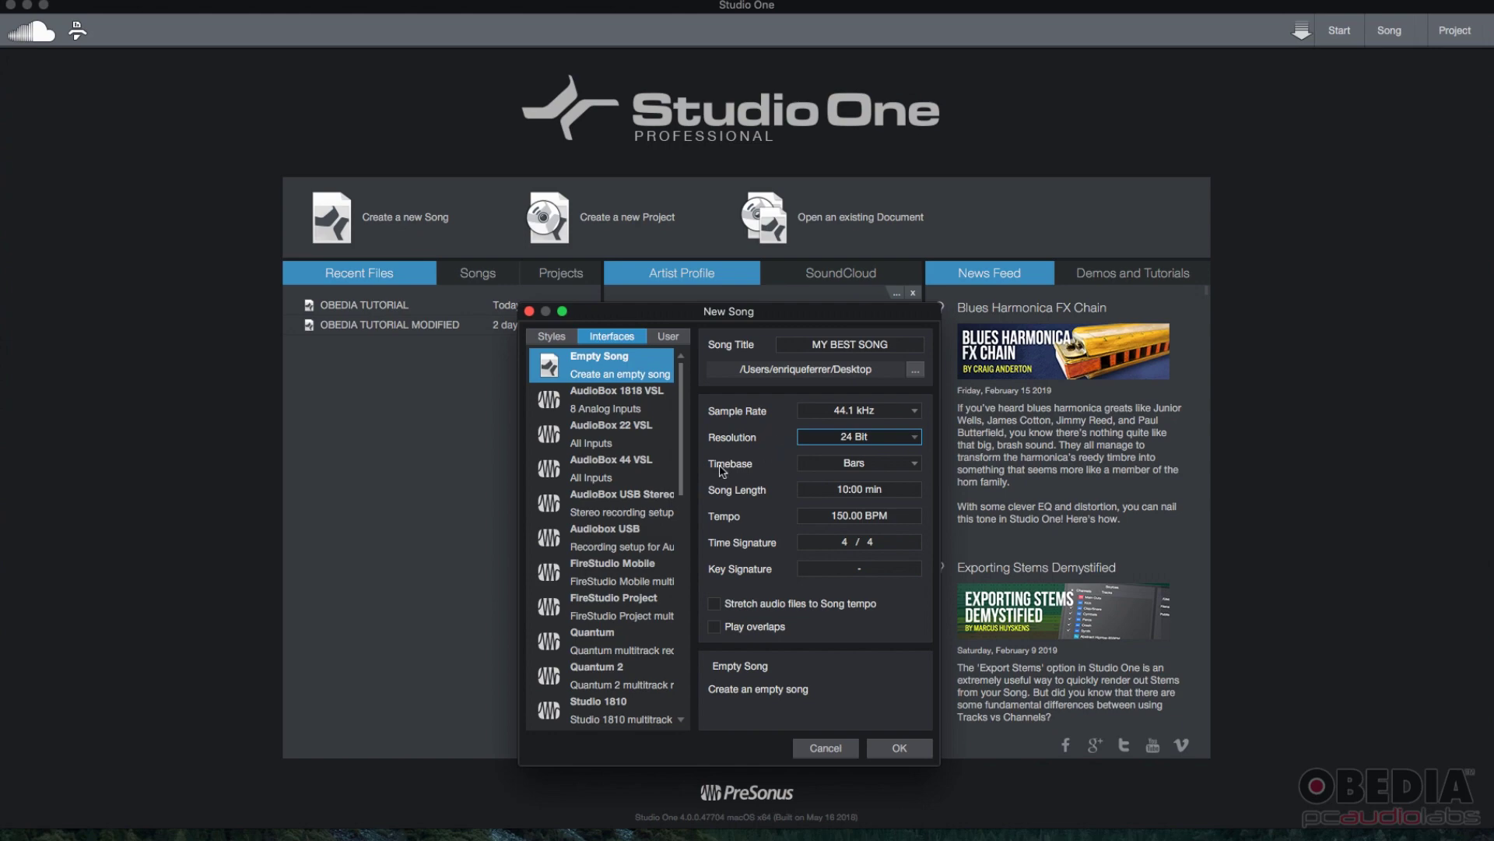
left_click(842, 466)
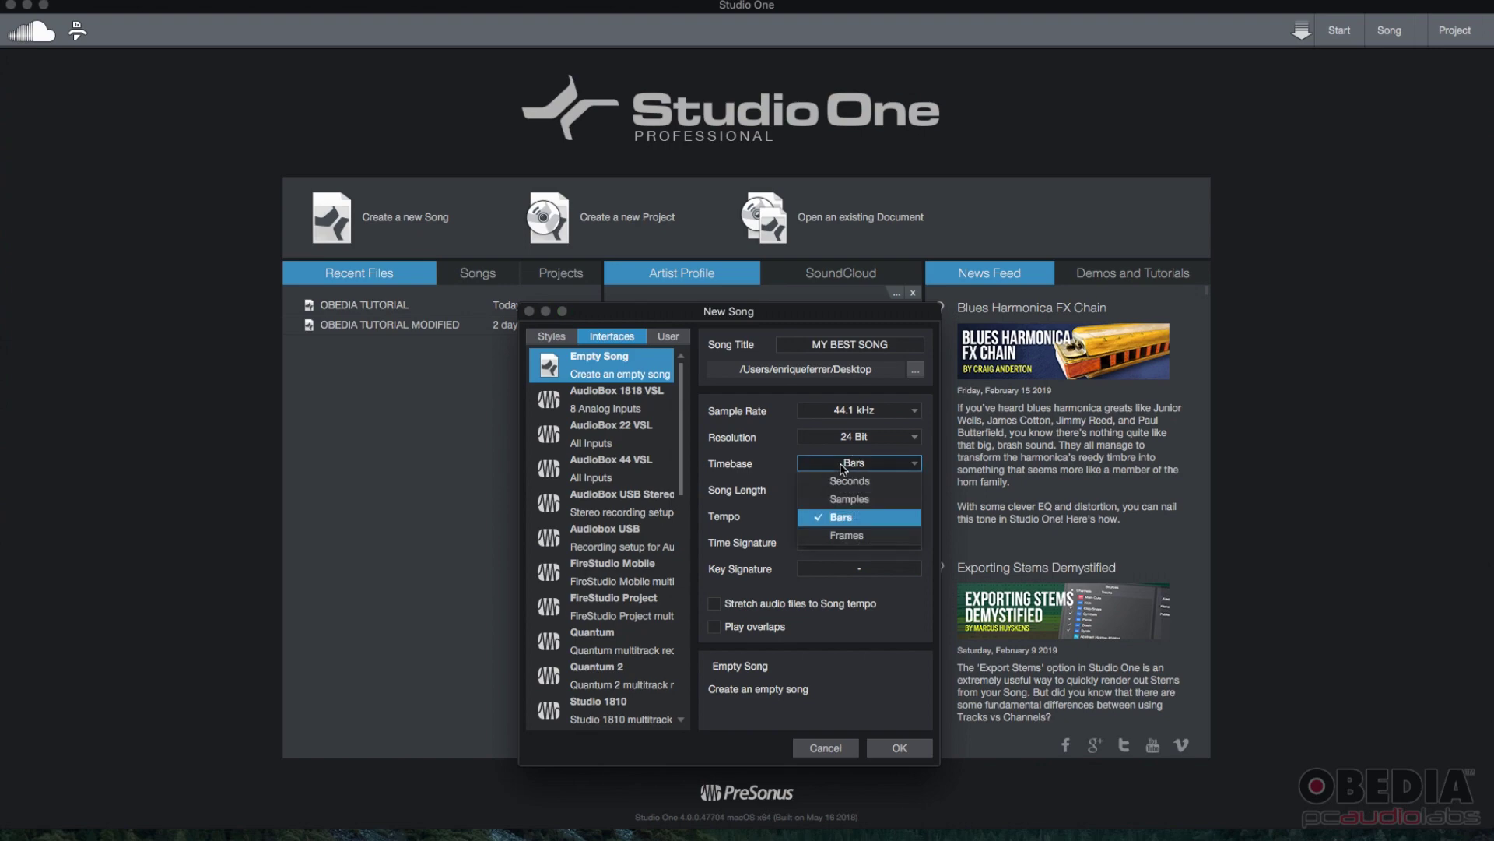
left_click(856, 520)
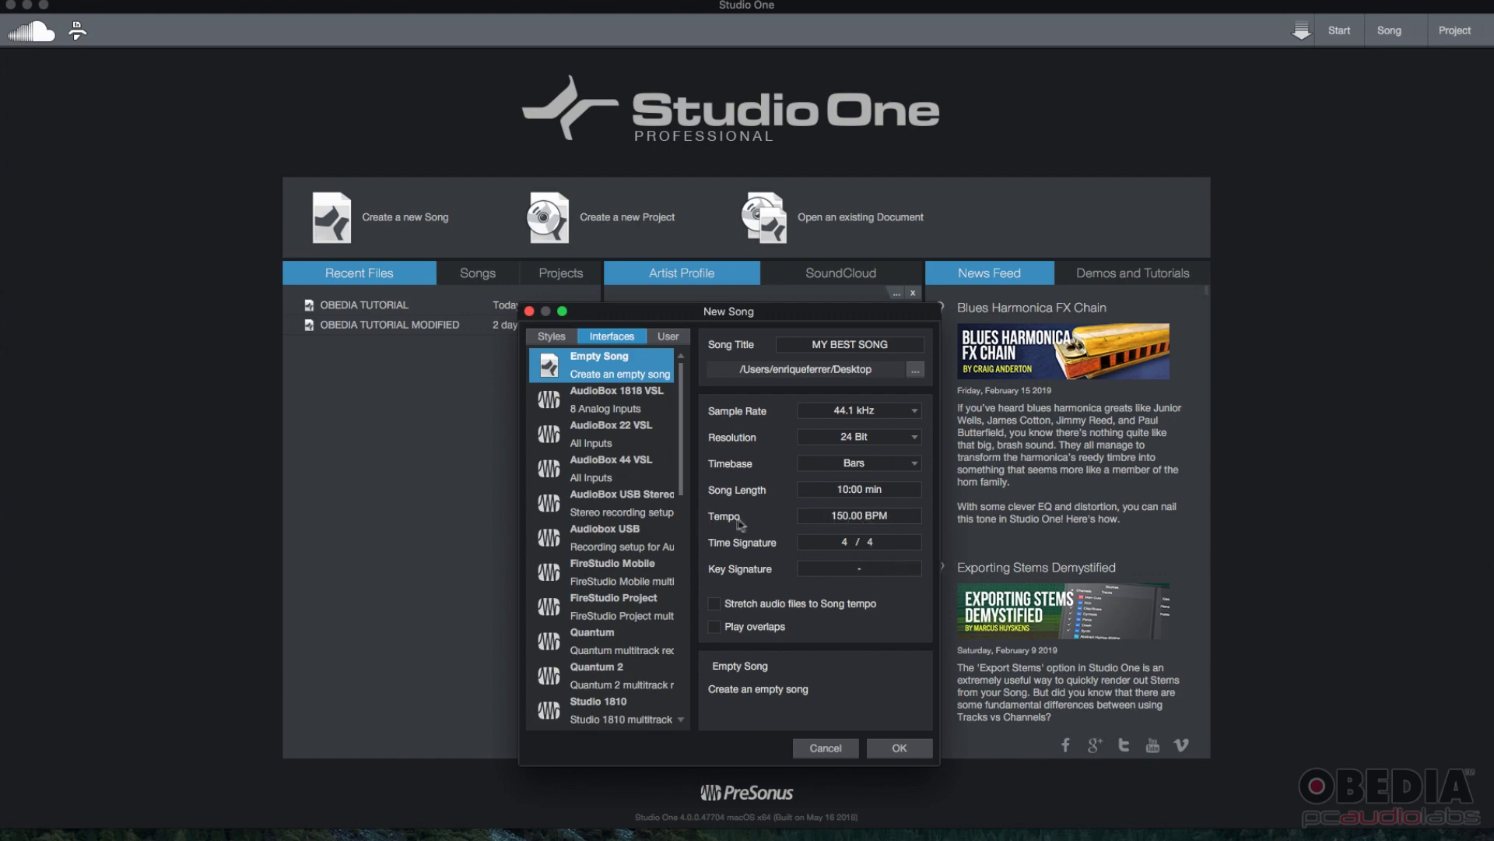
Step: Change the tempo field from 150 to 135 BPM
left_click(846, 520)
key("BackSpace")
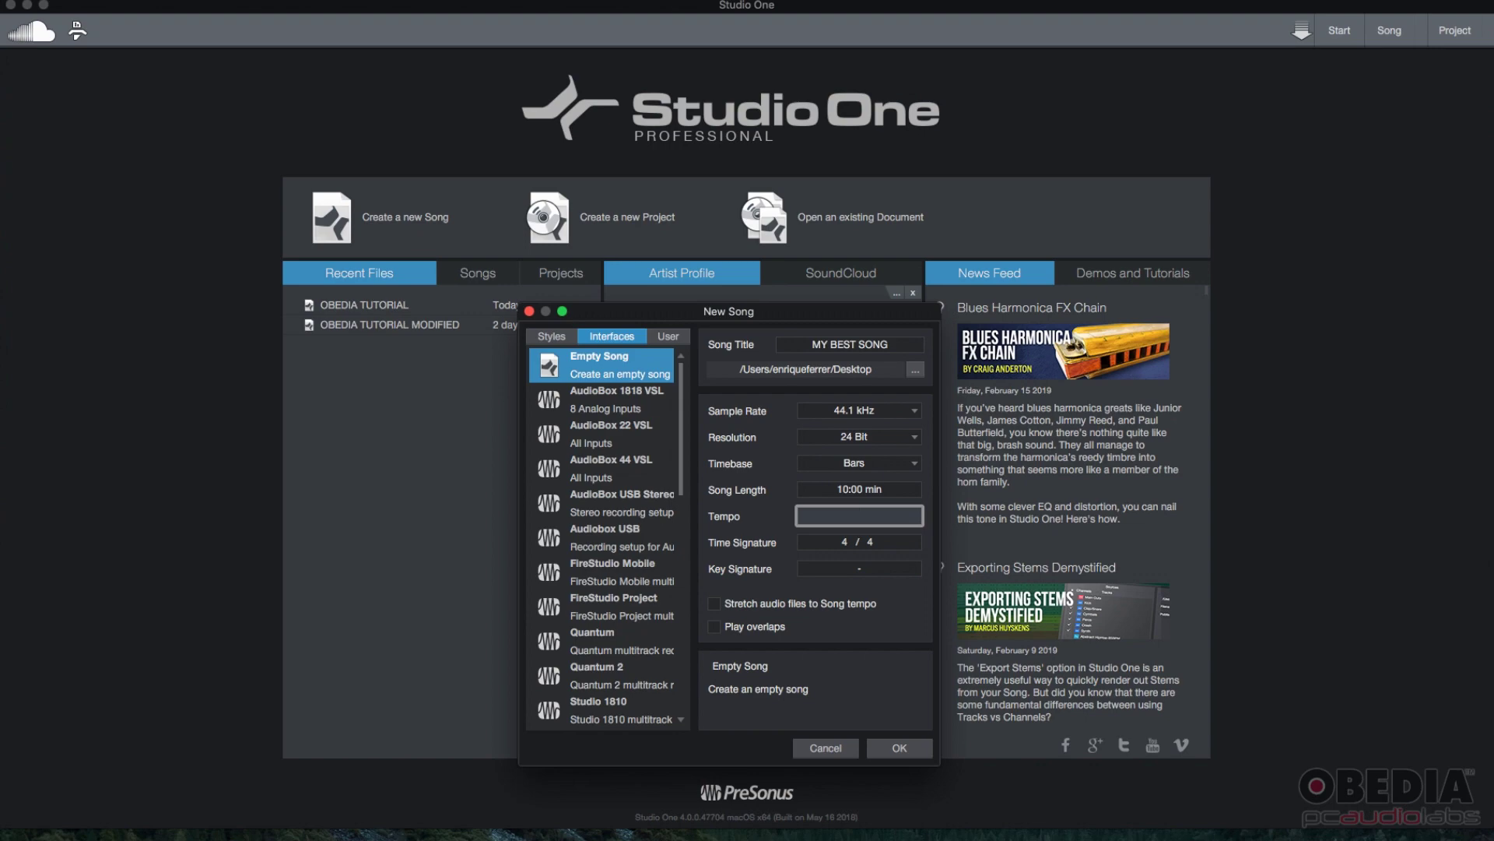
type("1356")
key("BackSpace")
key("Return")
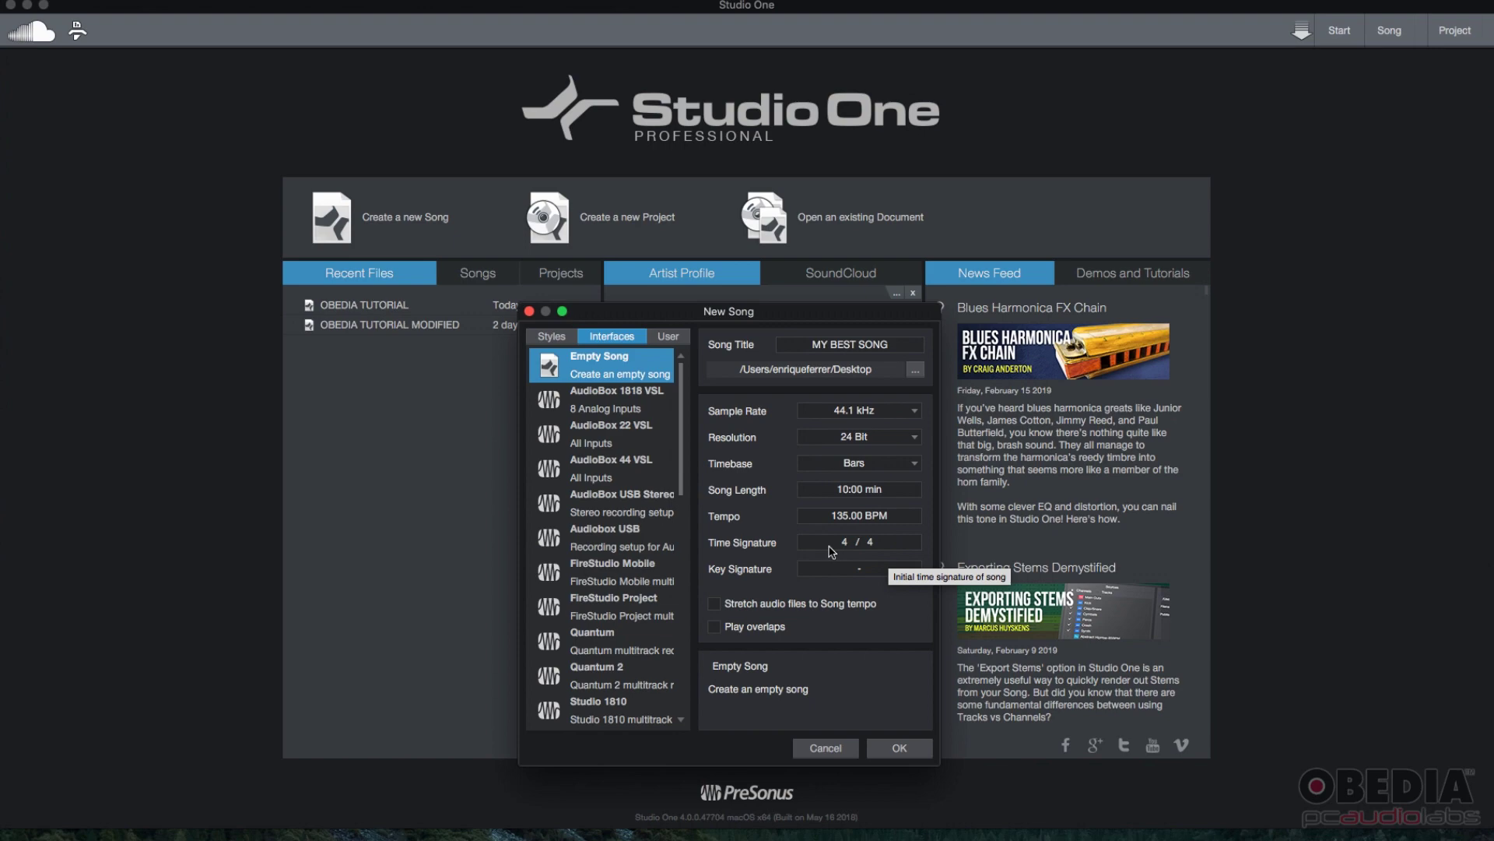
left_click(861, 575)
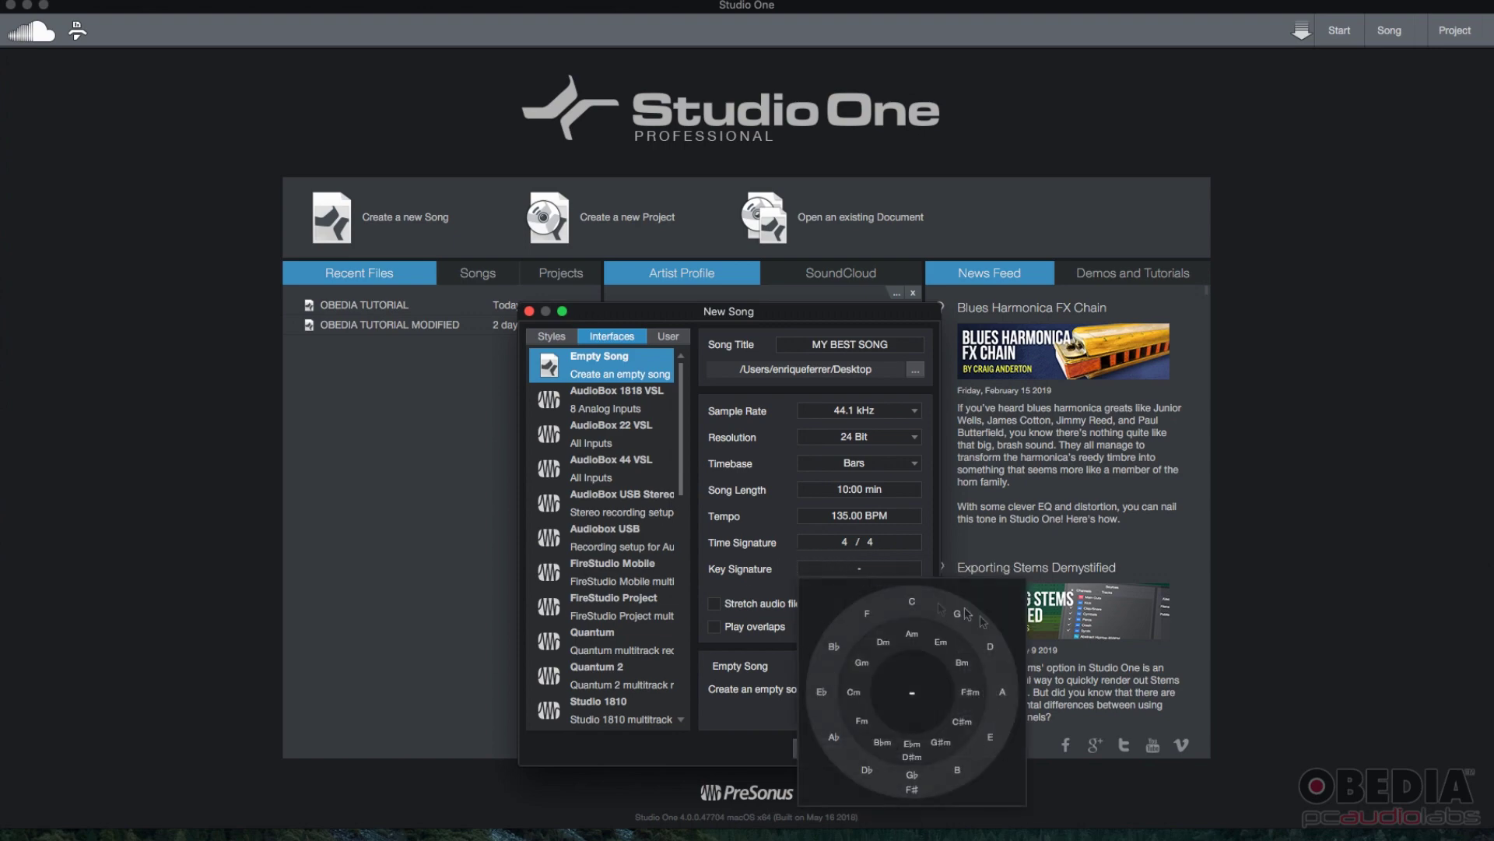
left_click(736, 576)
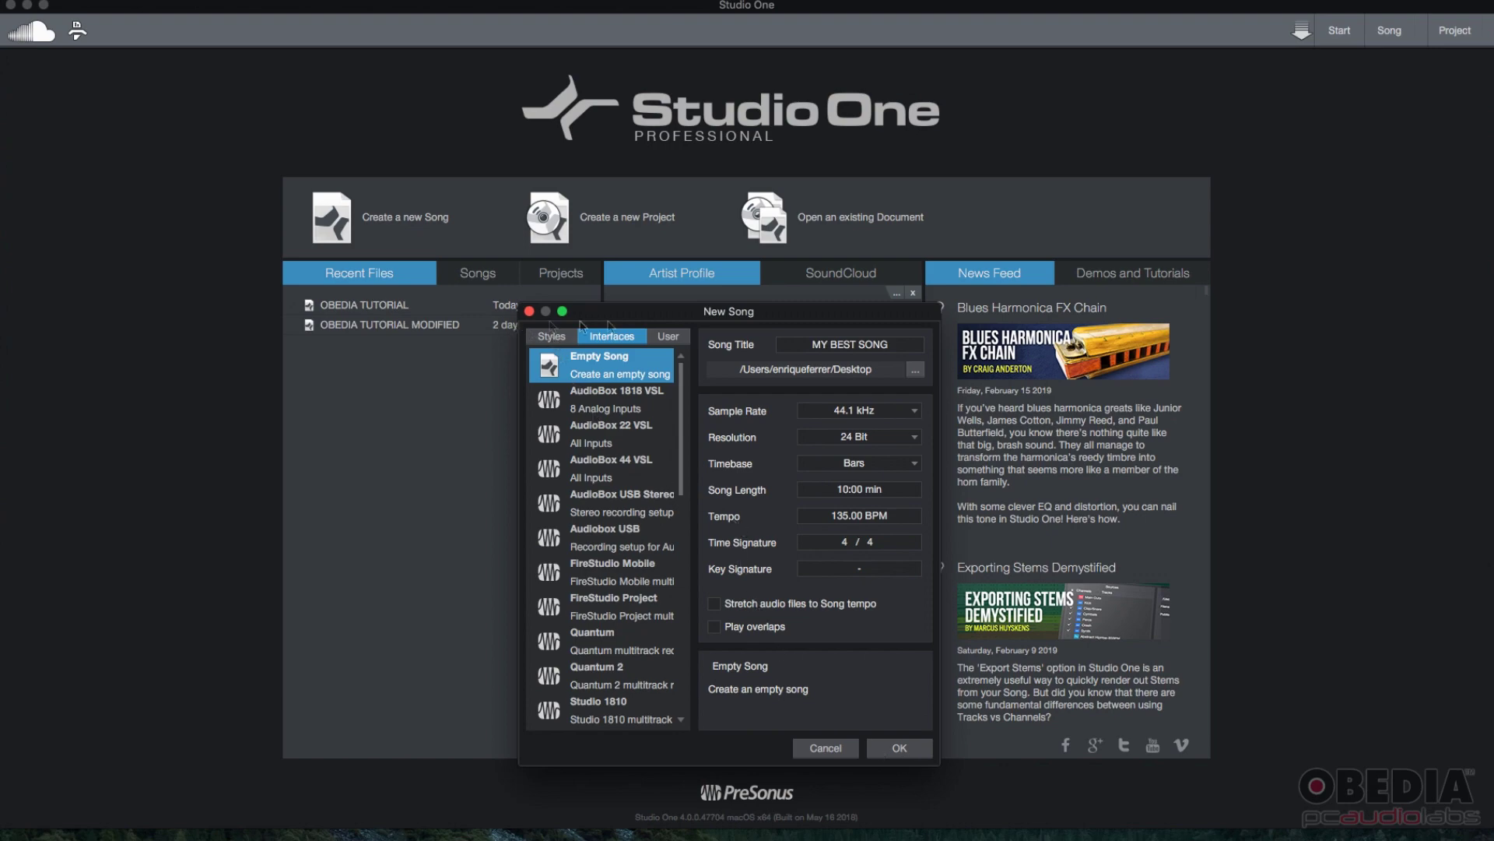
left_click(552, 336)
left_click(611, 336)
left_click(667, 339)
left_click(553, 338)
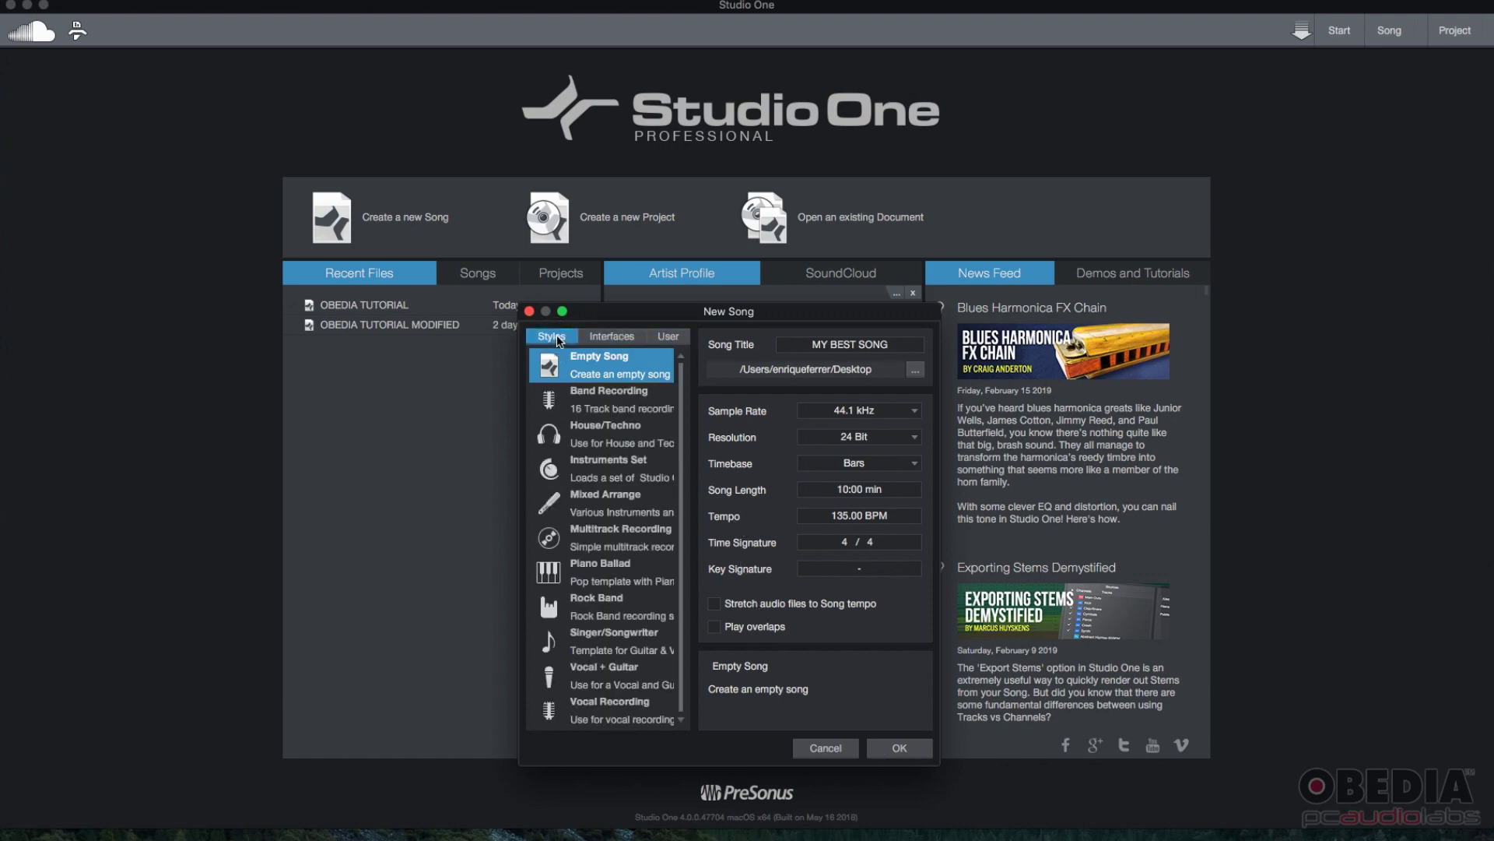
left_click(682, 378)
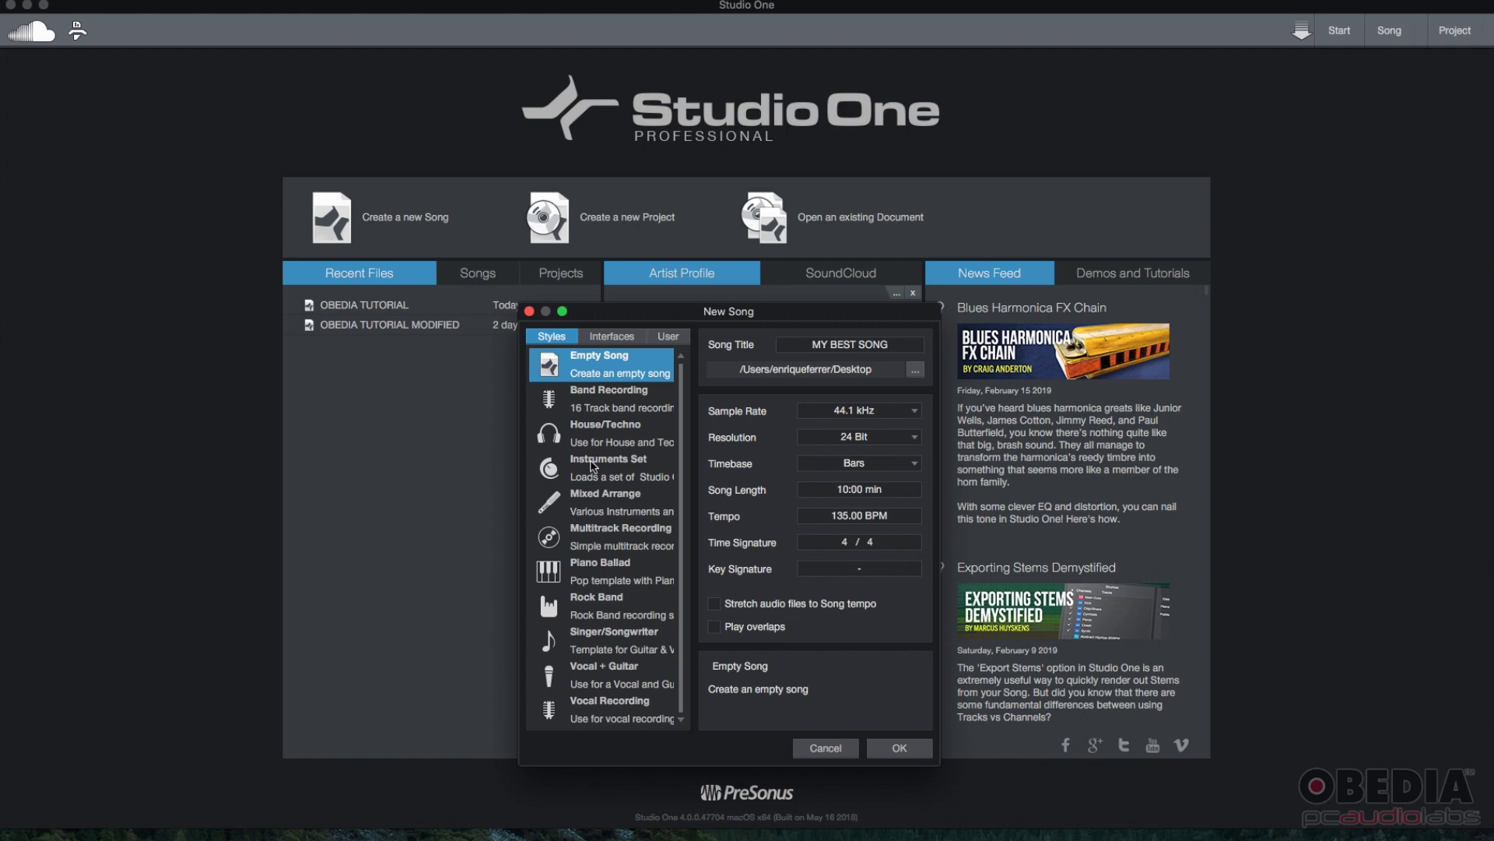
left_click(585, 366)
left_click(613, 335)
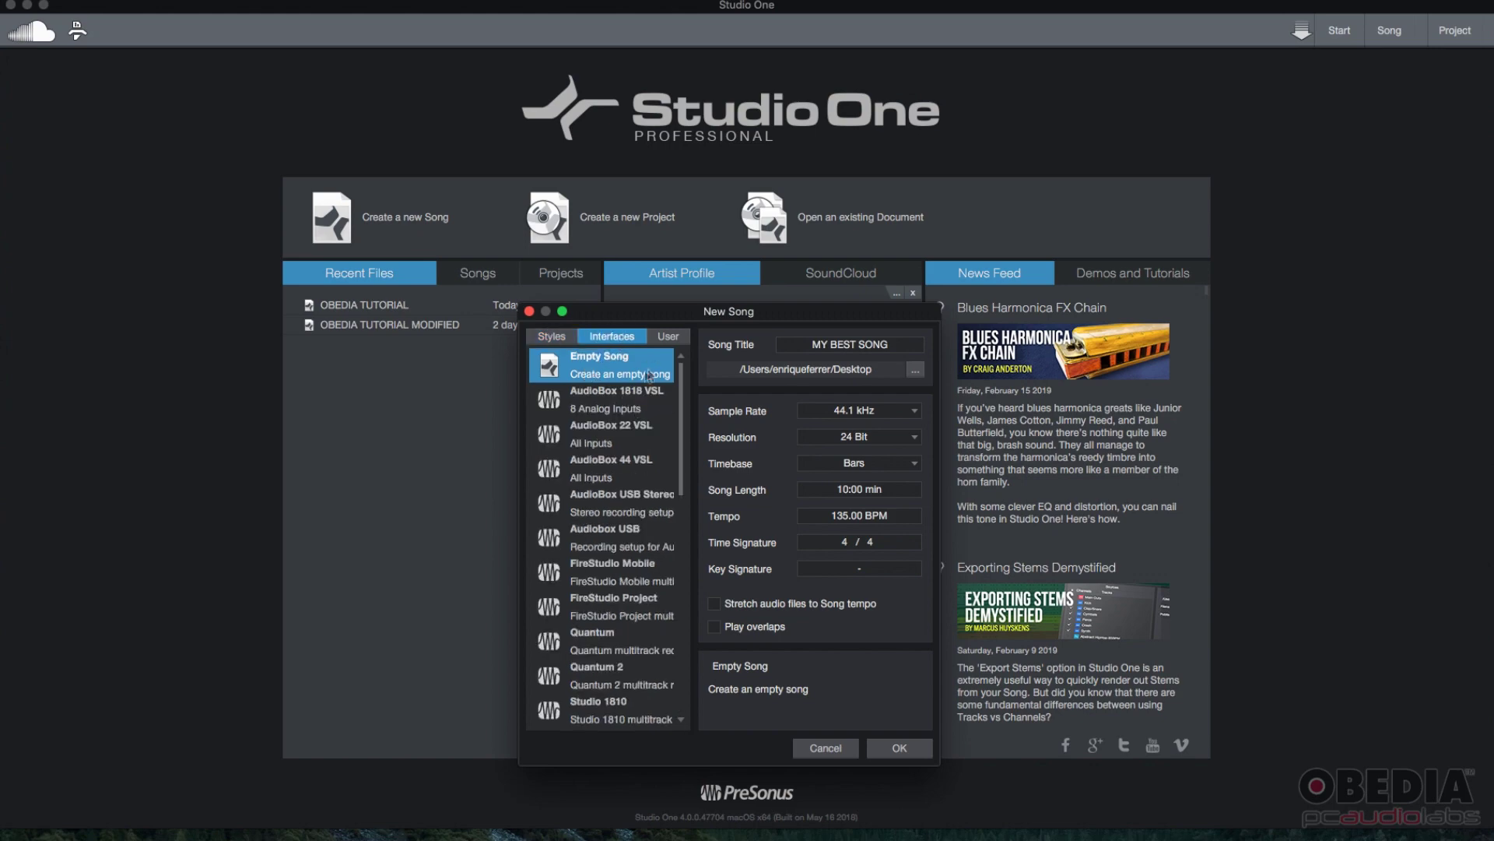
mouse_move(682, 381)
left_mouse_down()
mouse_move(694, 635)
mouse_move(680, 352)
left_mouse_up()
Step: Create MY BEST SONG as an empty 44.1 kHz, 24 Bit, 135 BPM song
left_click(910, 751)
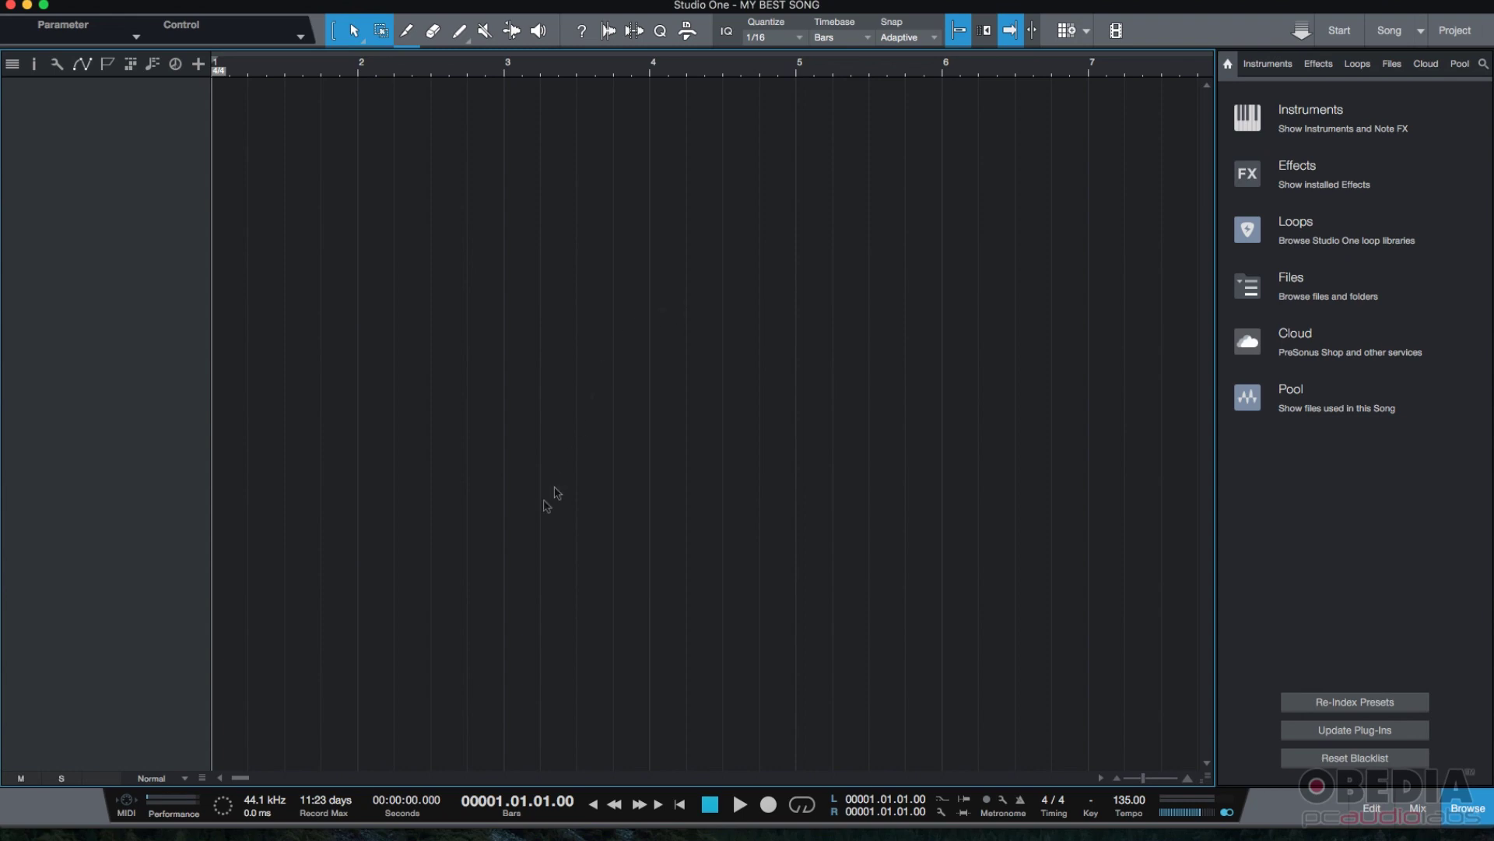
left_click(386, 832)
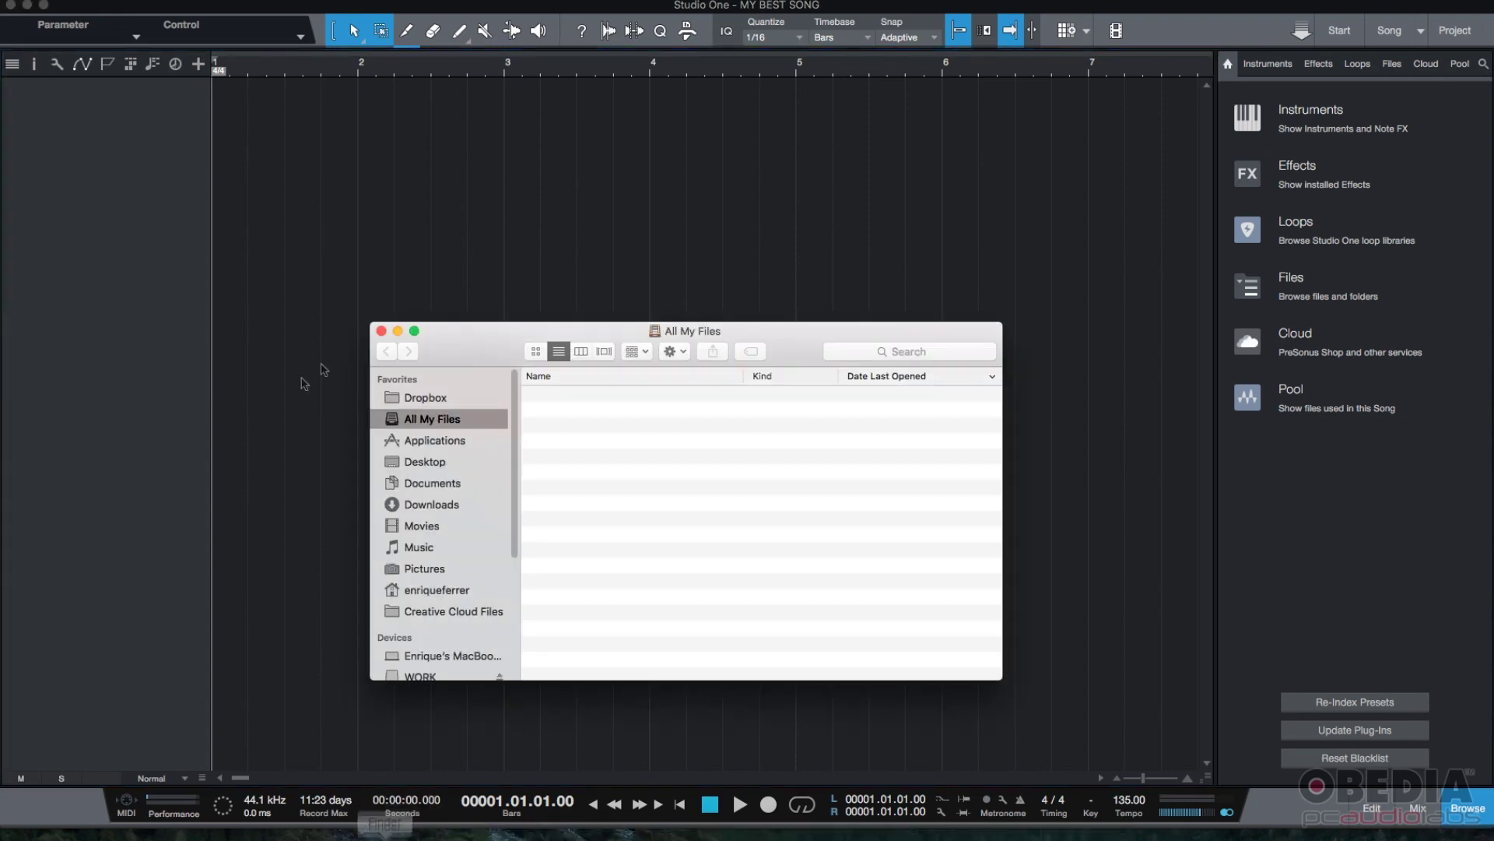
left_click(444, 461)
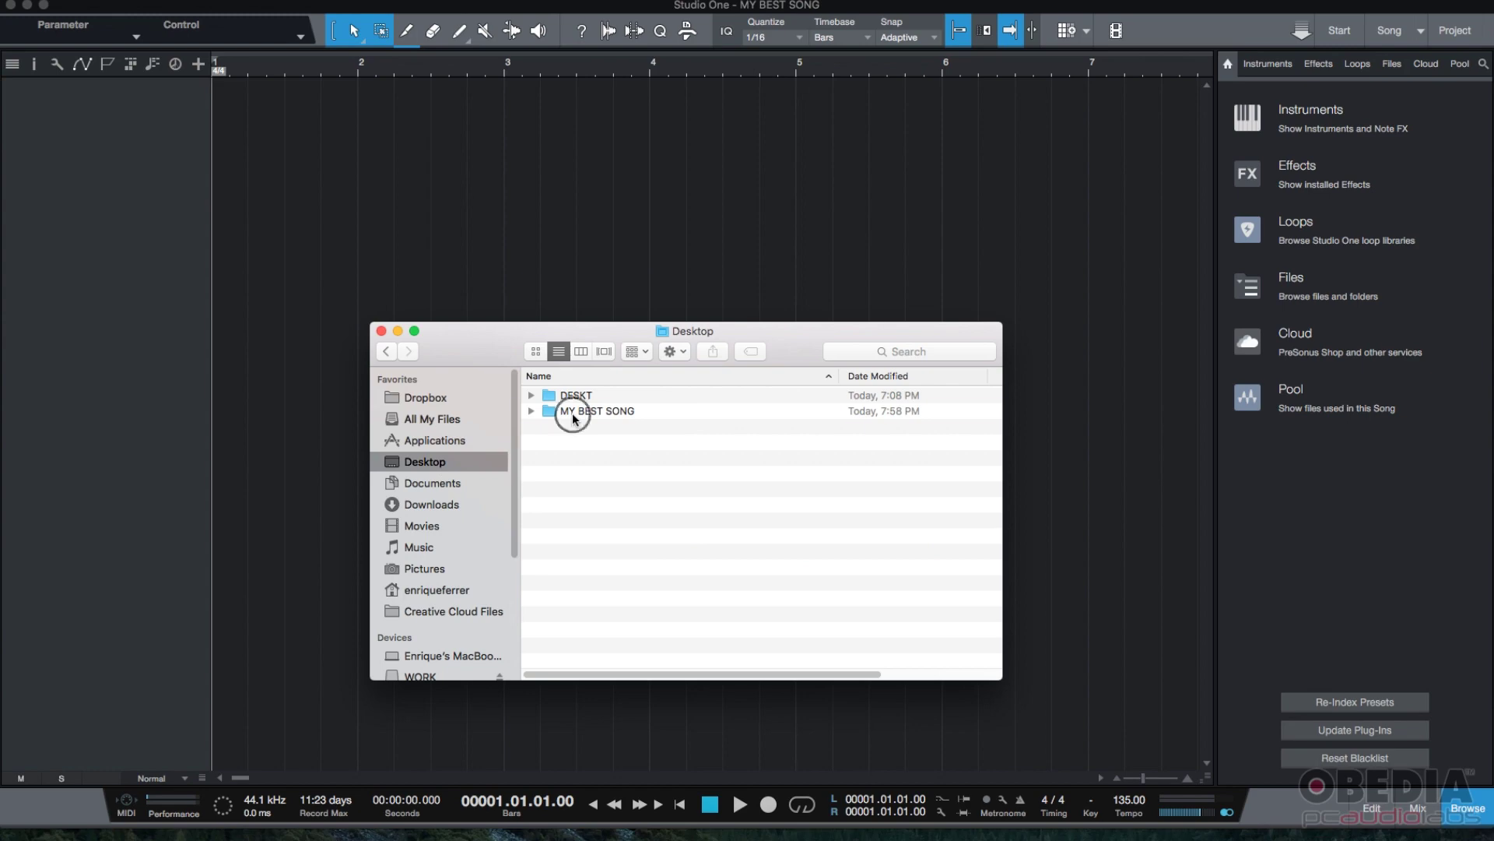
left_click(634, 412)
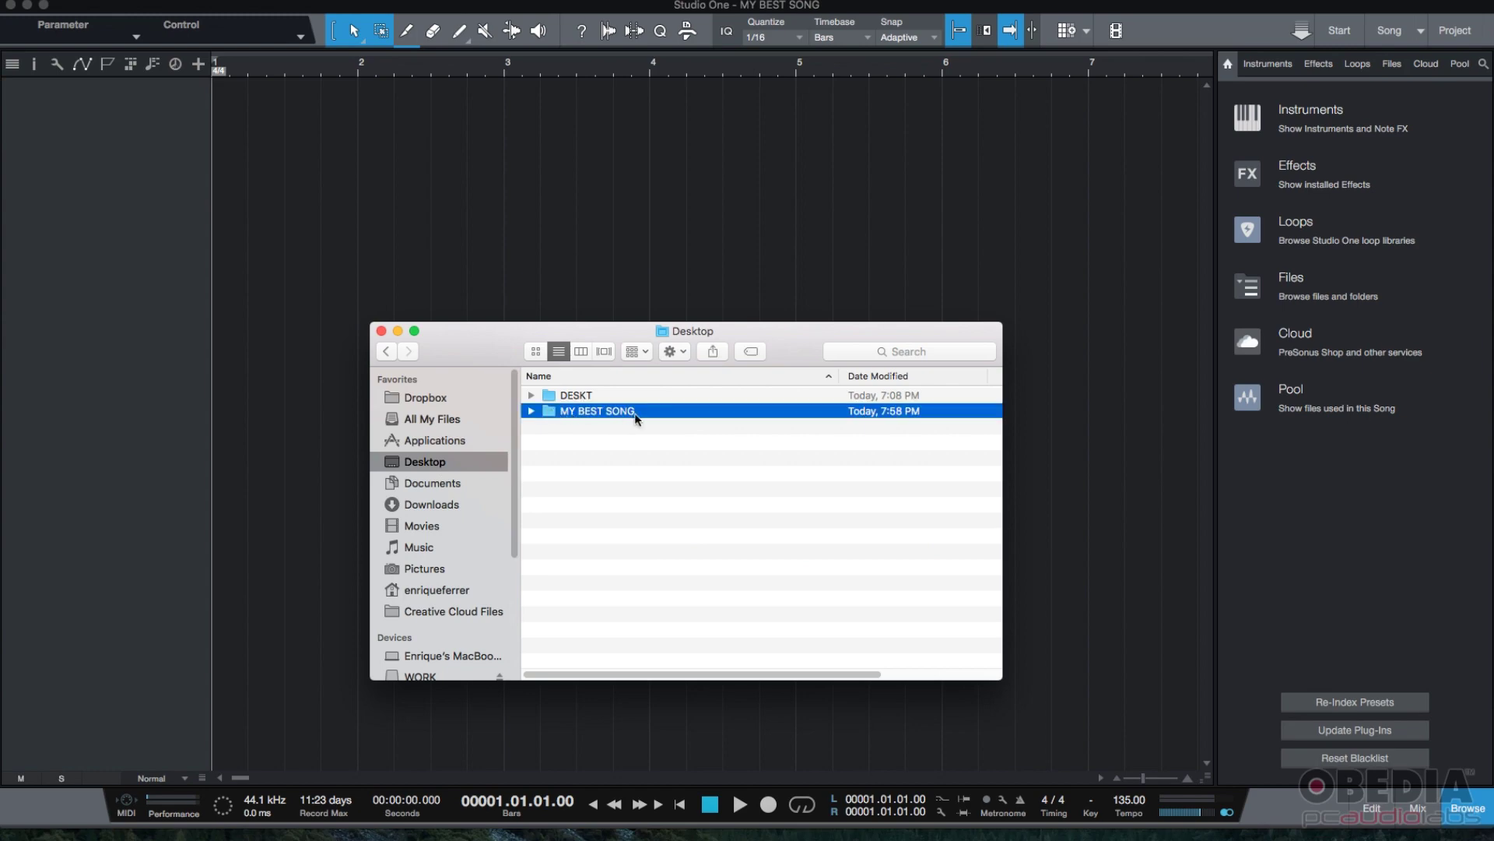
left_click(382, 331)
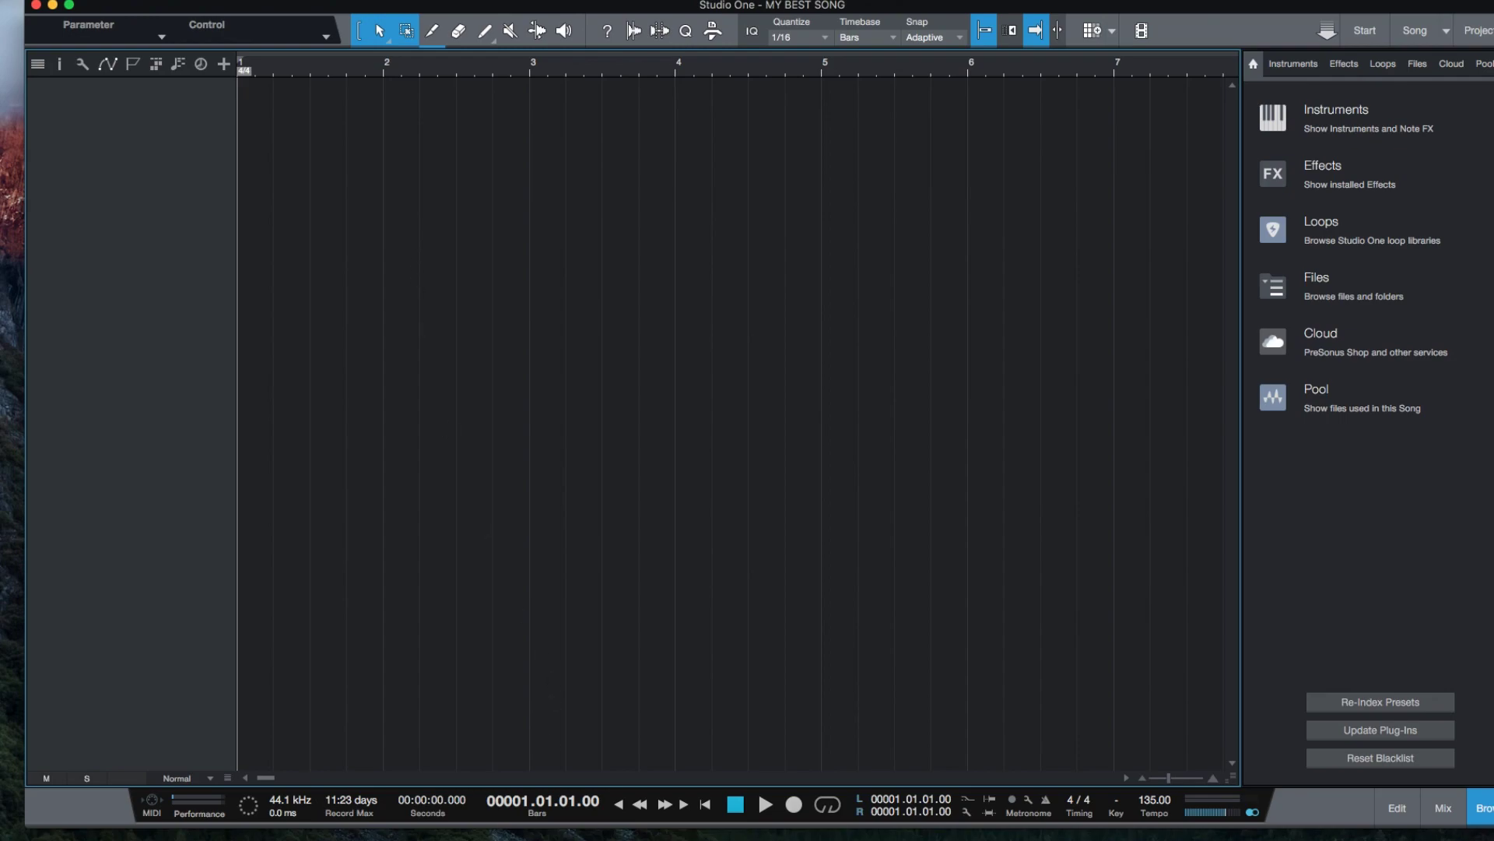
left_click(508, 835)
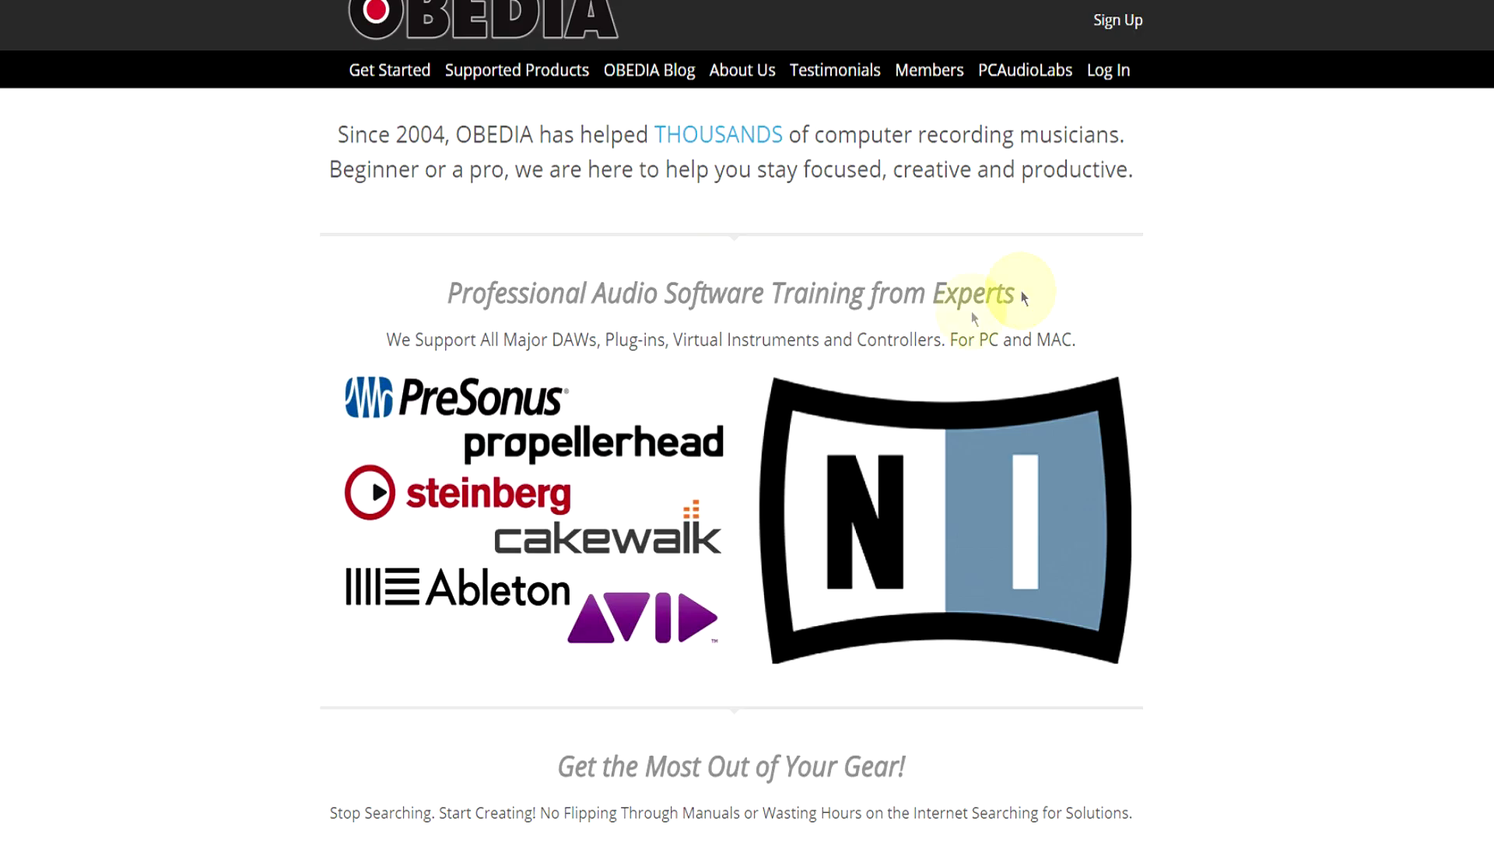
scroll(950, 333, "down", 15)
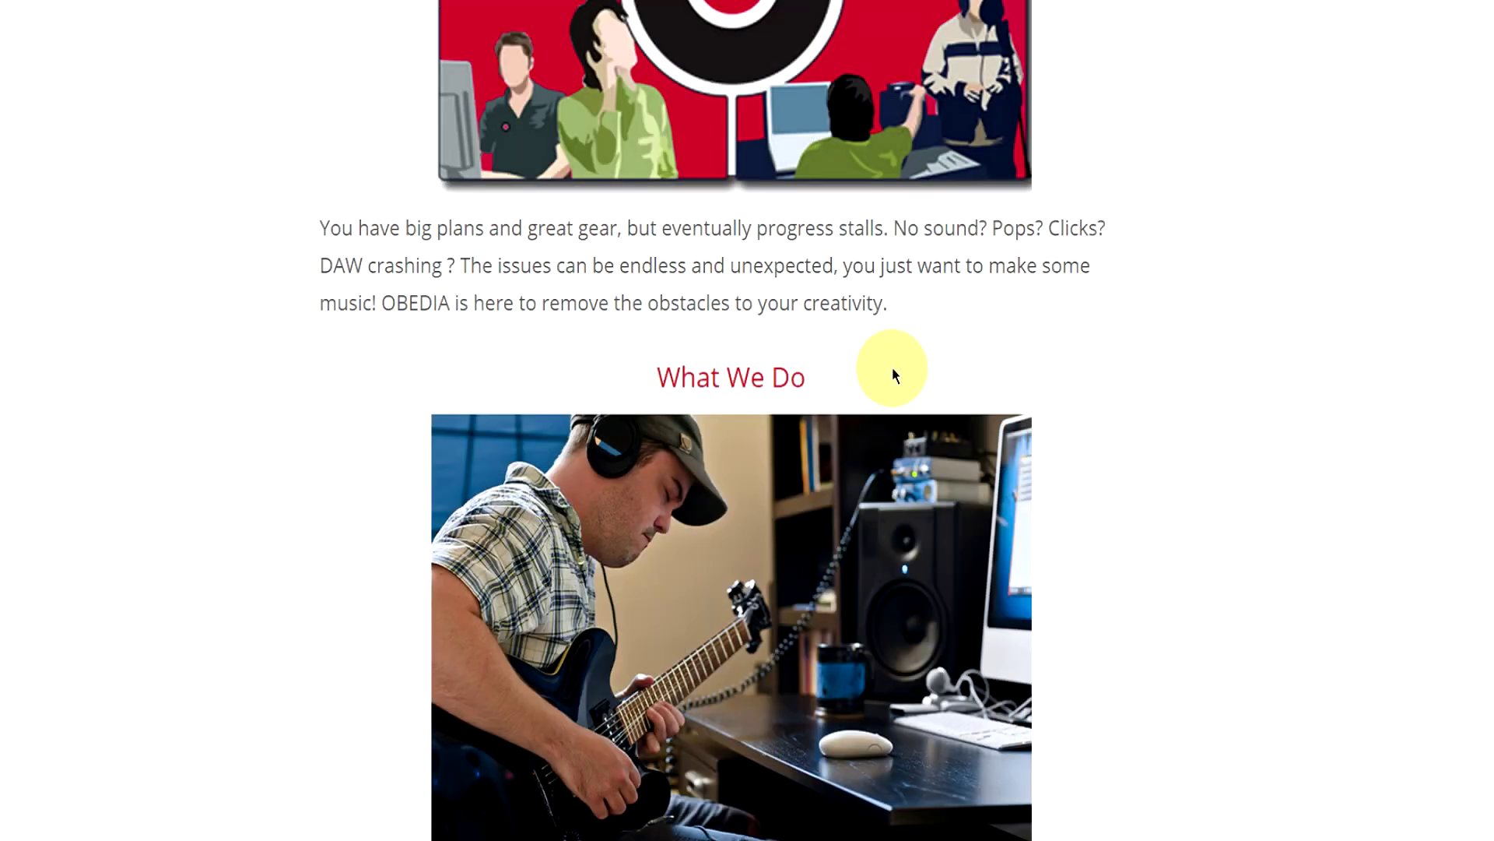
scroll(892, 366, "down", 15)
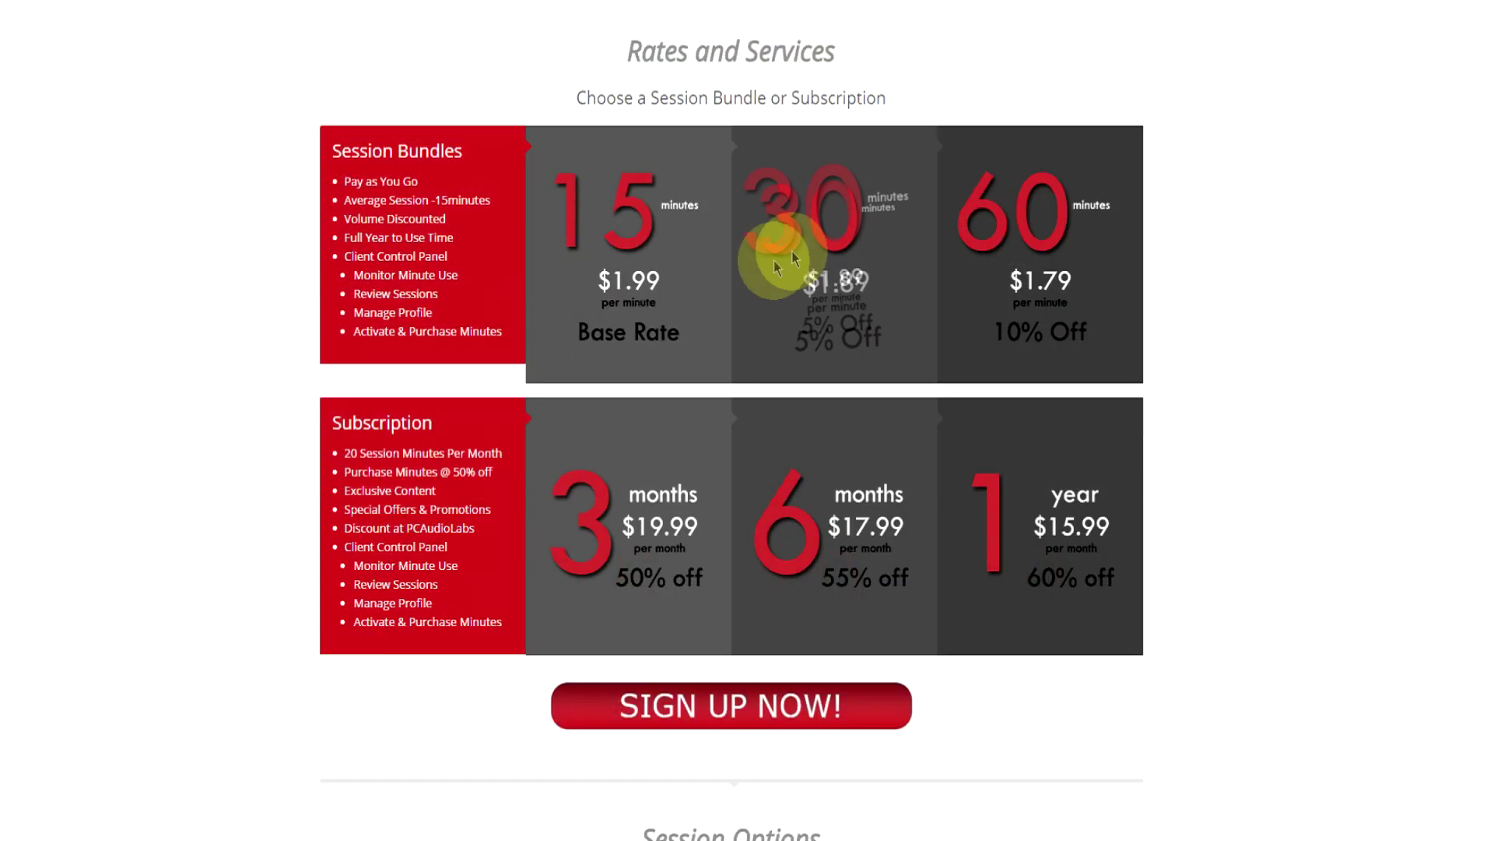